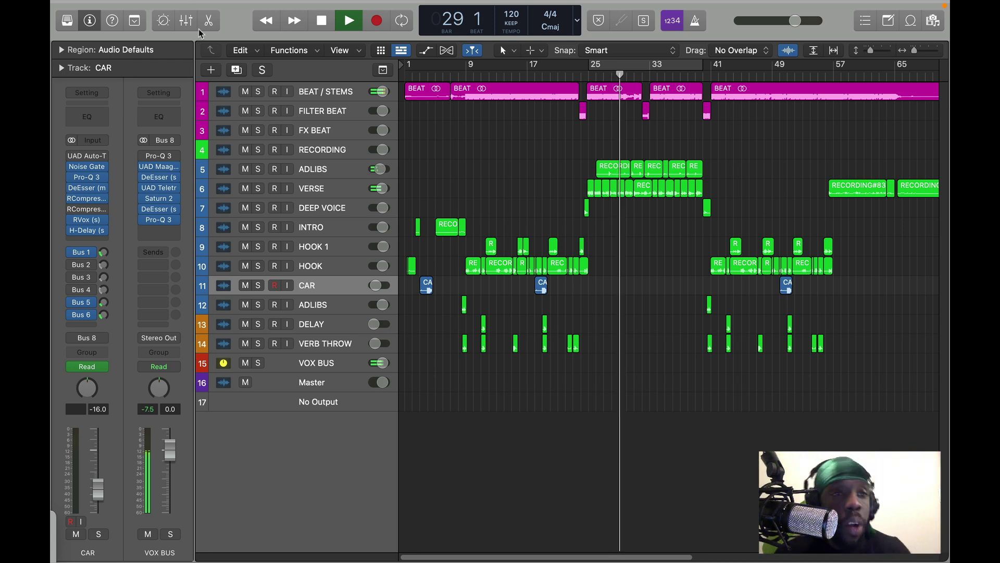
# Show the mixer and inspect the active Pro-Q 3 equalizer curve on the VERSE channel during playback
pyautogui.press('x')
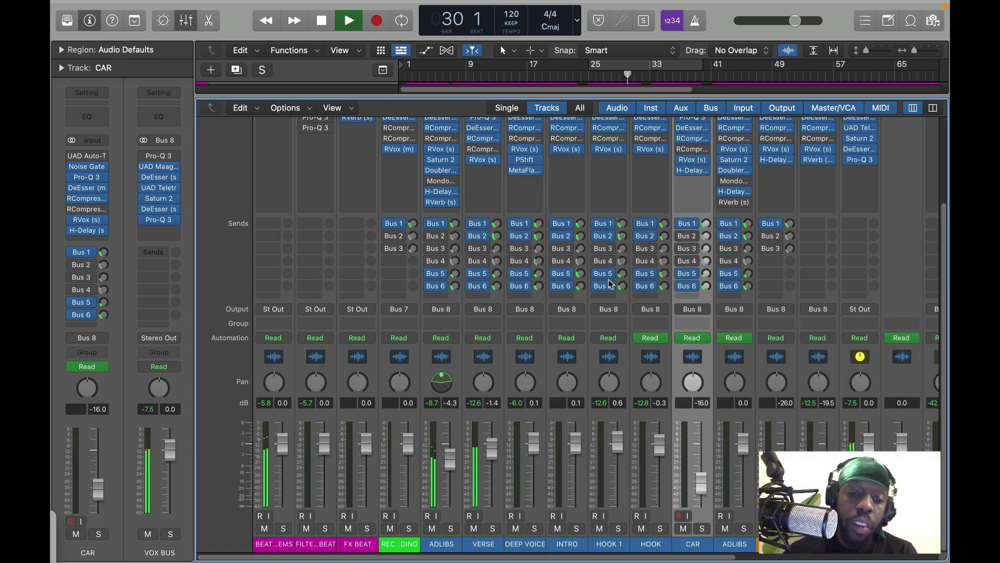
pyautogui.click(477, 382)
pyautogui.scroll(5, 478, 230)
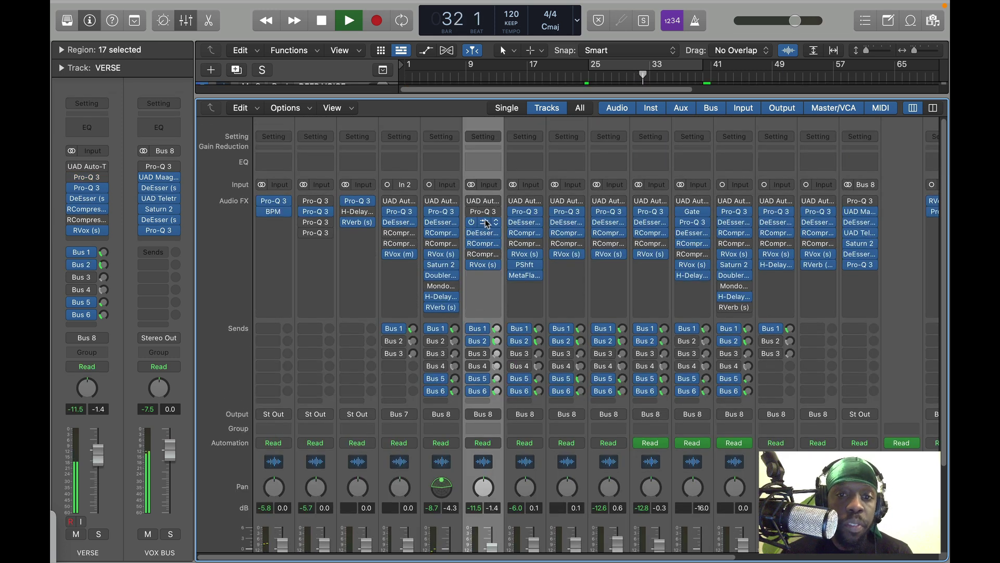
pyautogui.click(483, 222)
pyautogui.moveTo(684, 172); pyautogui.dragTo(592, 66)
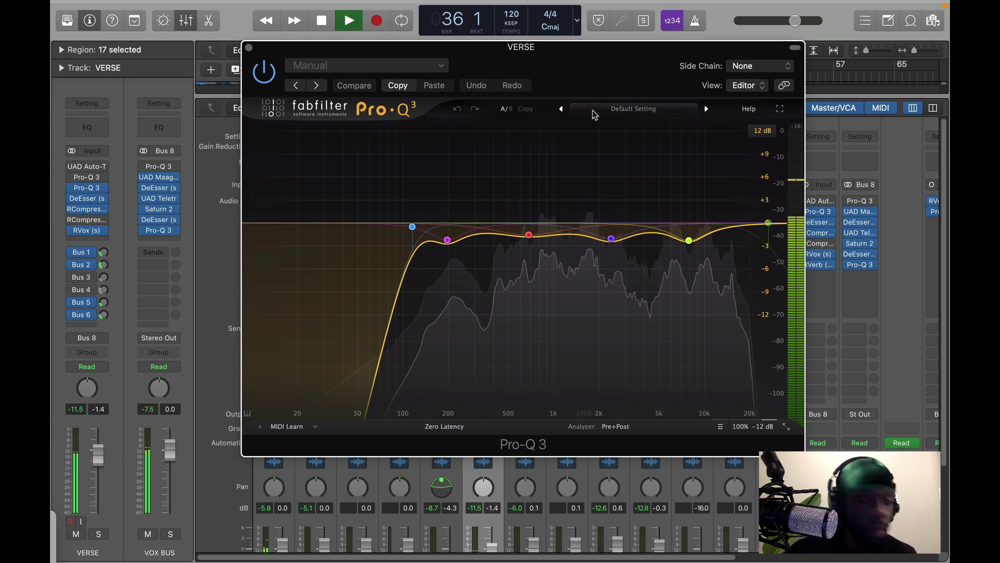
pyautogui.click(249, 48)
# Check the DeEsser and RCompressor settings on the VERSE channel while the song plays
pyautogui.click(484, 233)
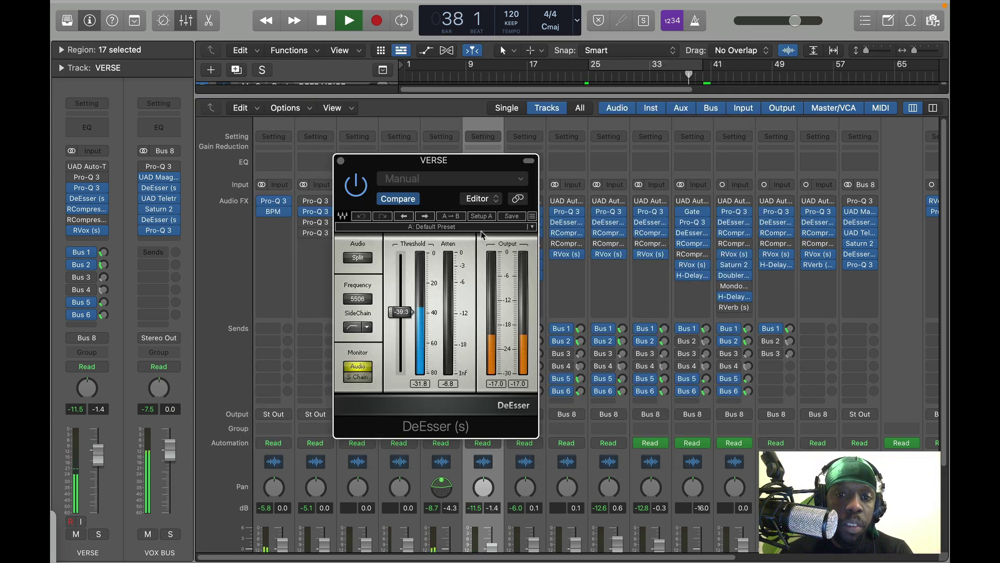
pyautogui.click(342, 157)
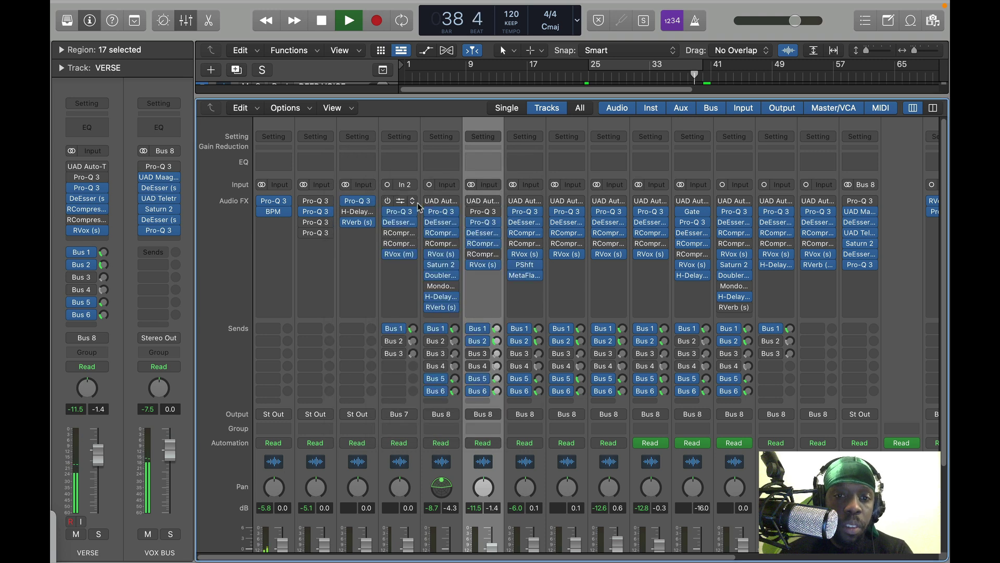
pyautogui.click(483, 243)
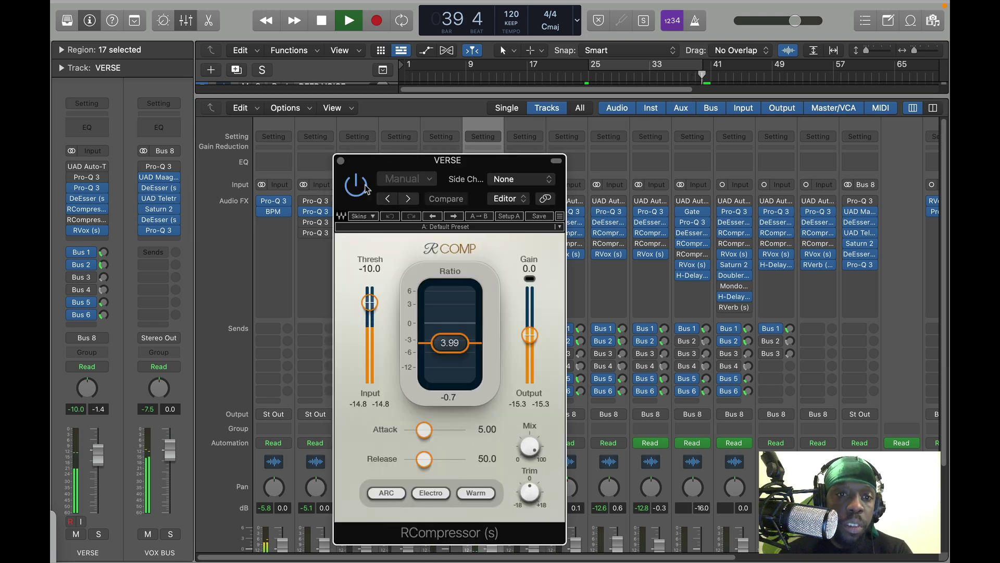
pyautogui.click(341, 160)
# Hide the mixer, stop playback and move the playhead back to bar 24, just before the first verse
pyautogui.click(183, 21)
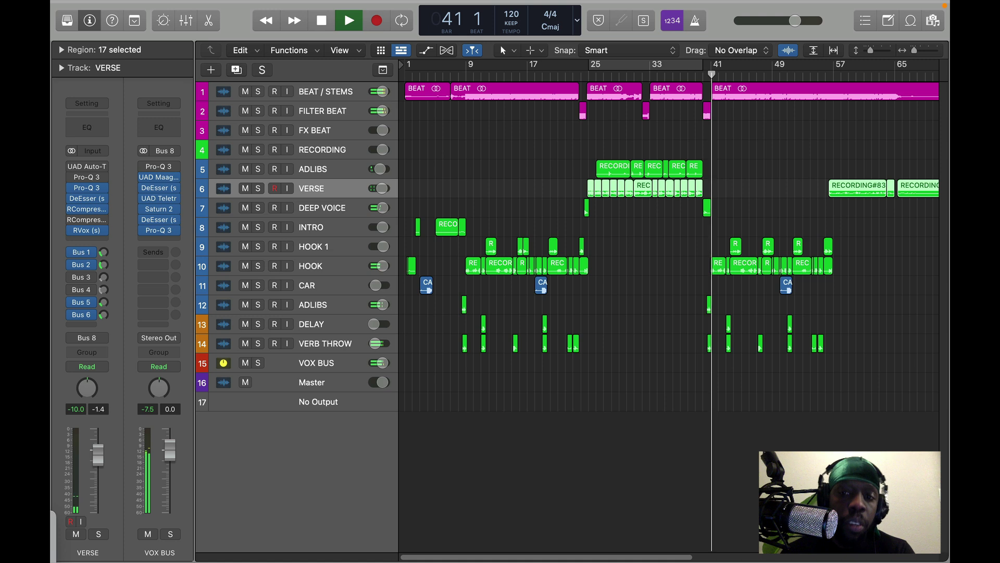
pyautogui.press('space')
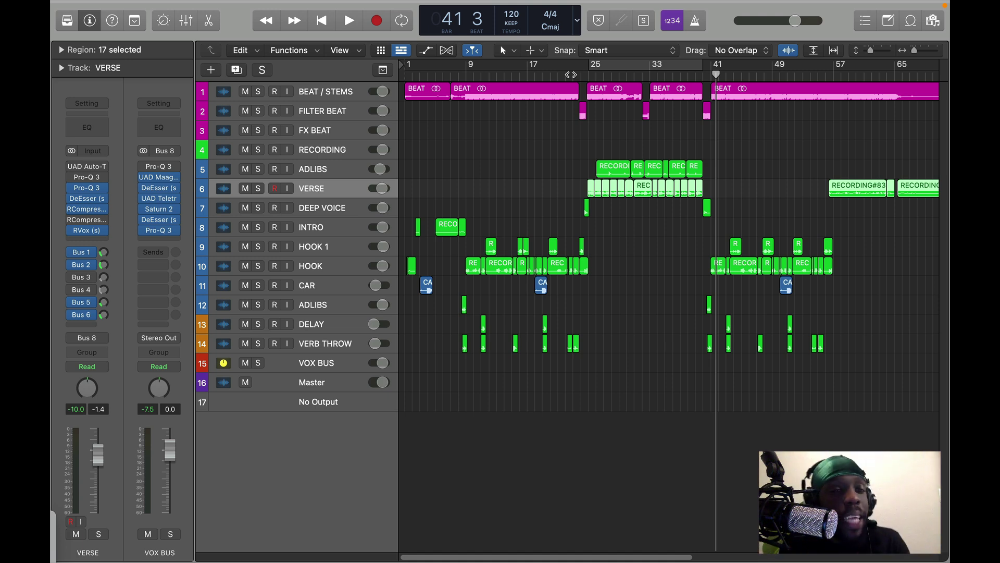
pyautogui.moveTo(568, 79); pyautogui.dragTo(580, 79)
pyautogui.press('space')
pyautogui.press('space')
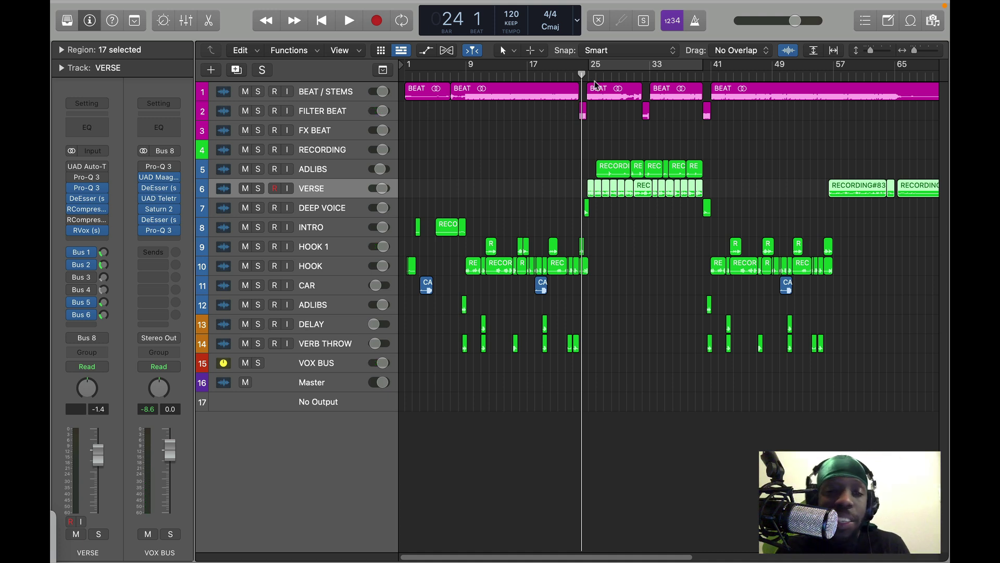
# Reopen the mixer and examine the bands of the active Pro-Q 3 on the VERSE channel
pyautogui.click(192, 20)
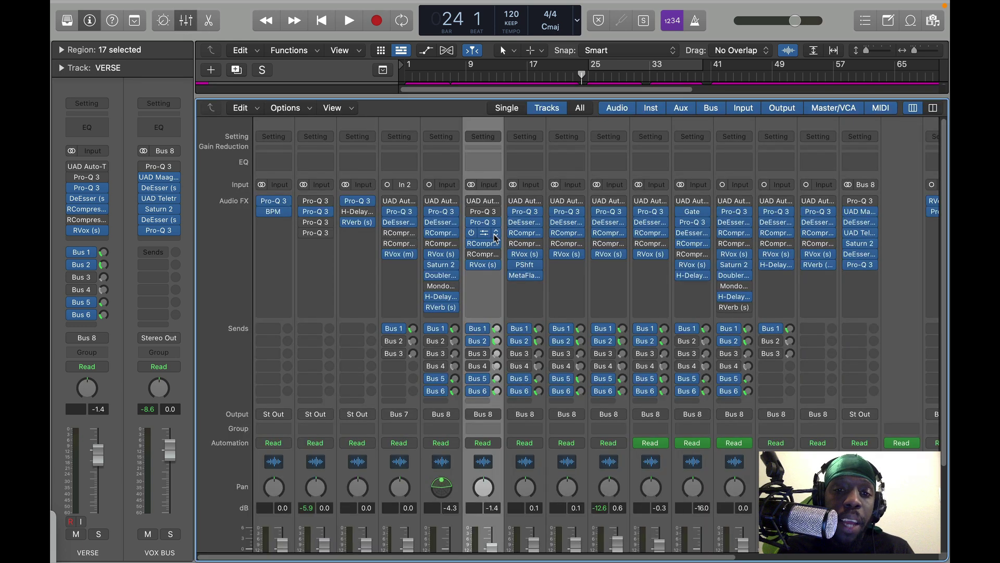
pyautogui.scroll(-3, 489, 240)
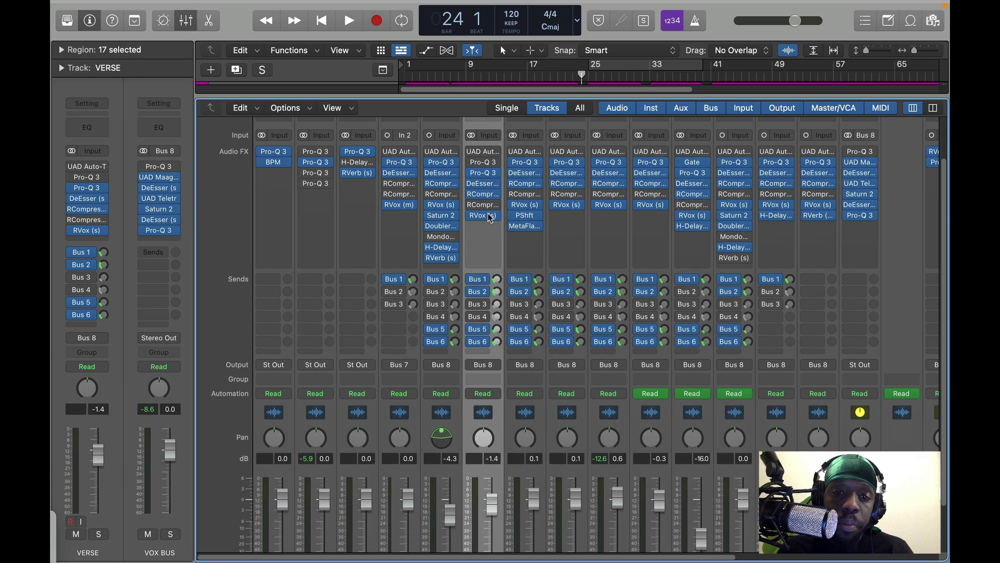
pyautogui.click(482, 176)
pyautogui.click(529, 234)
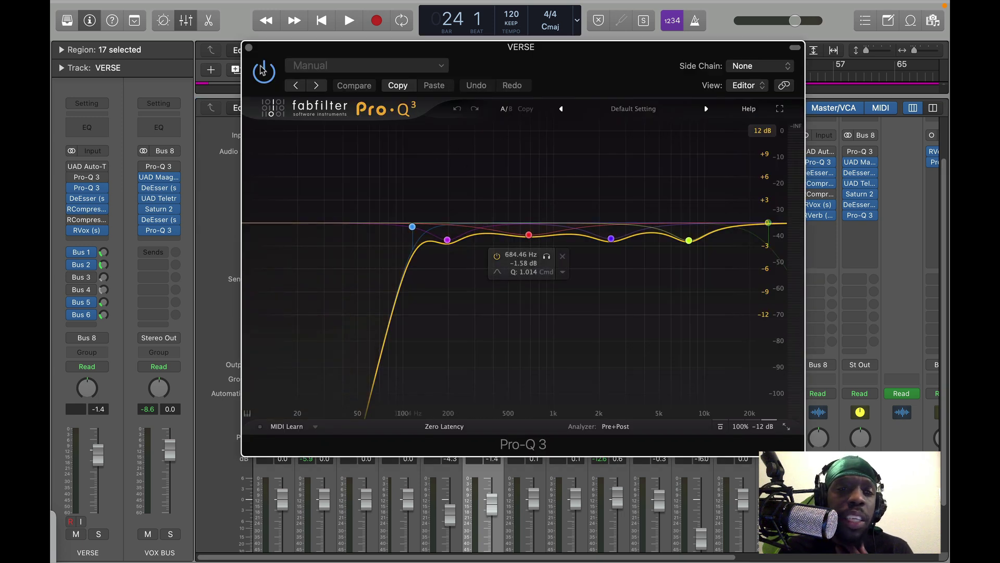
pyautogui.click(249, 48)
# Review the bypassed UAD Auto-Tune Realtime Advanced and the bypassed Pro-Q 3 on the VERSE channel
pyautogui.moveTo(487, 155)
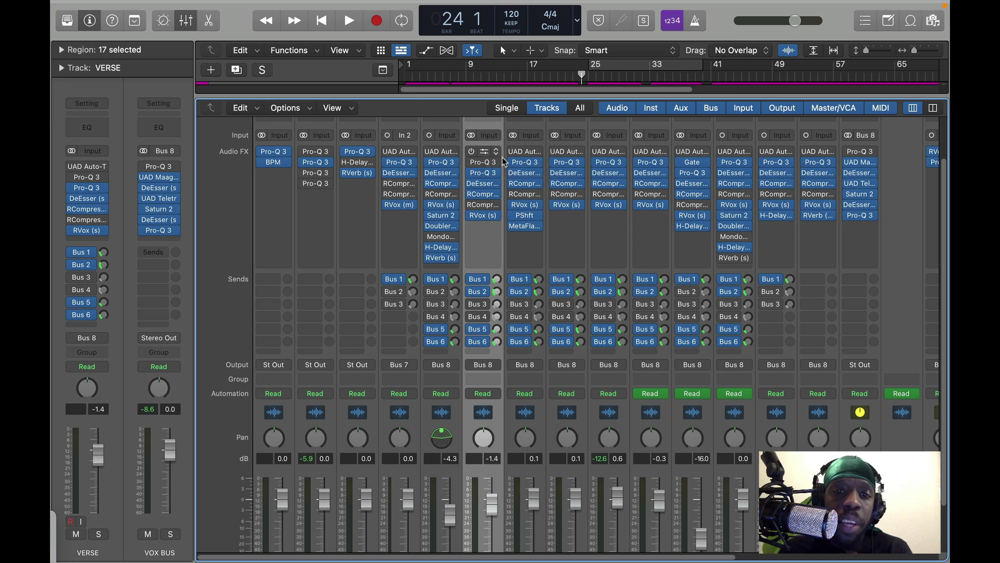
pyautogui.click(486, 156)
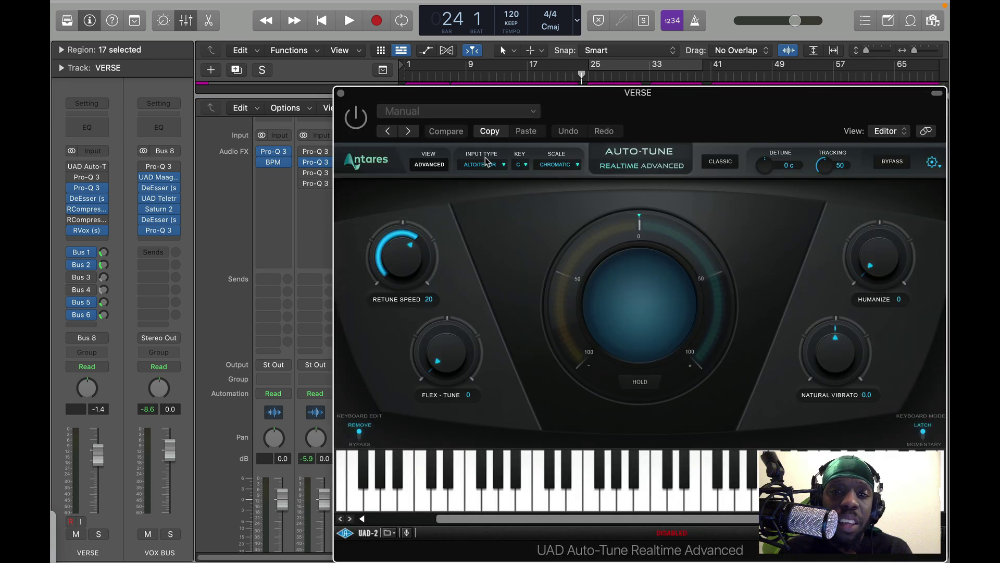
pyautogui.click(346, 94)
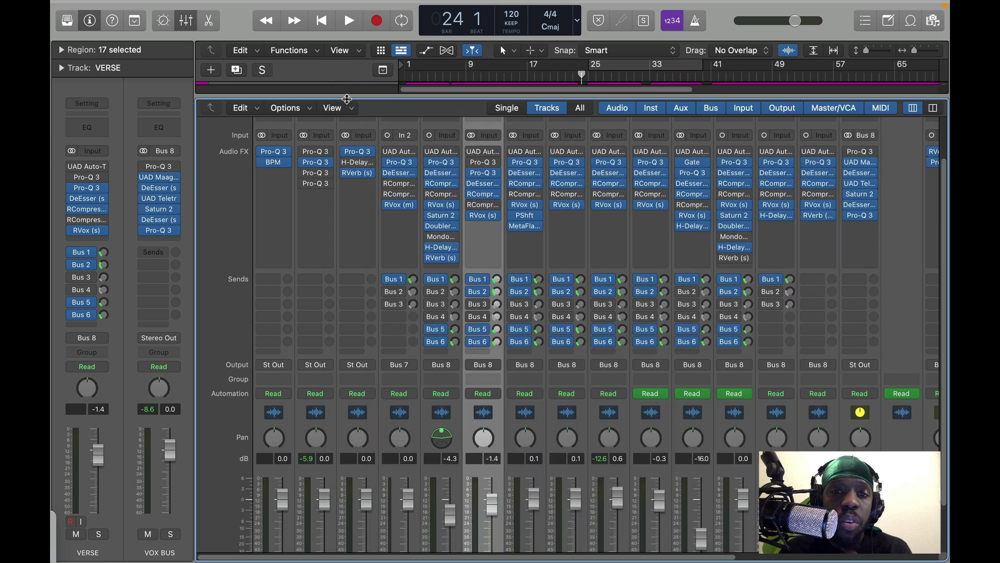
pyautogui.click(485, 165)
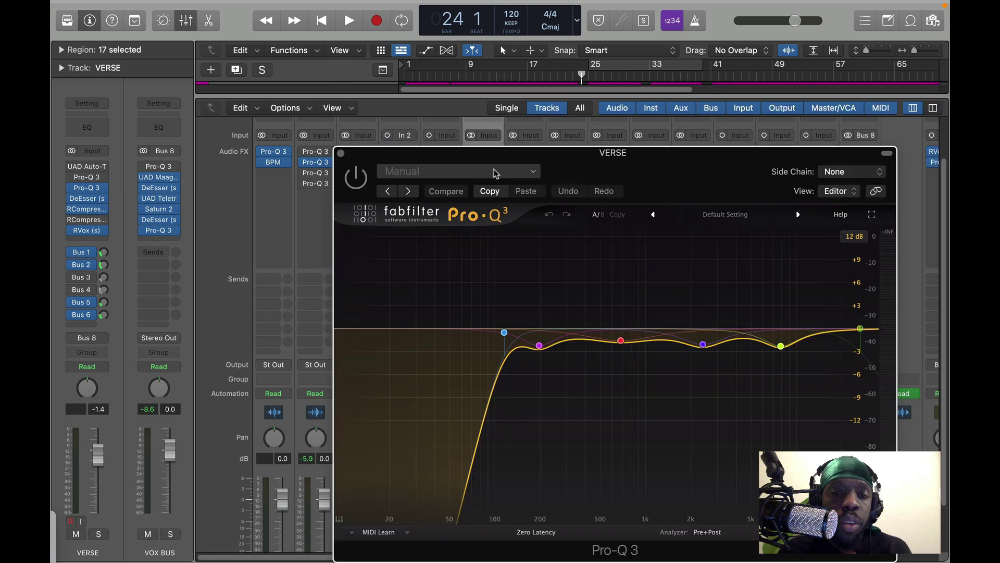
pyautogui.click(341, 155)
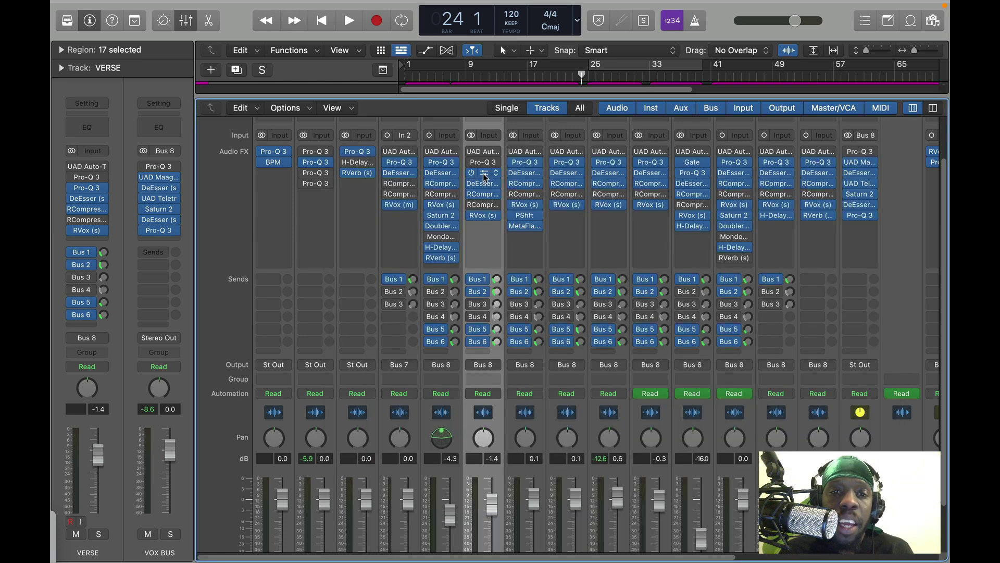
# Review the active Pro-Q 3 cuts and the DeEsser threshold and frequency on the VERSE channel
pyautogui.click(484, 176)
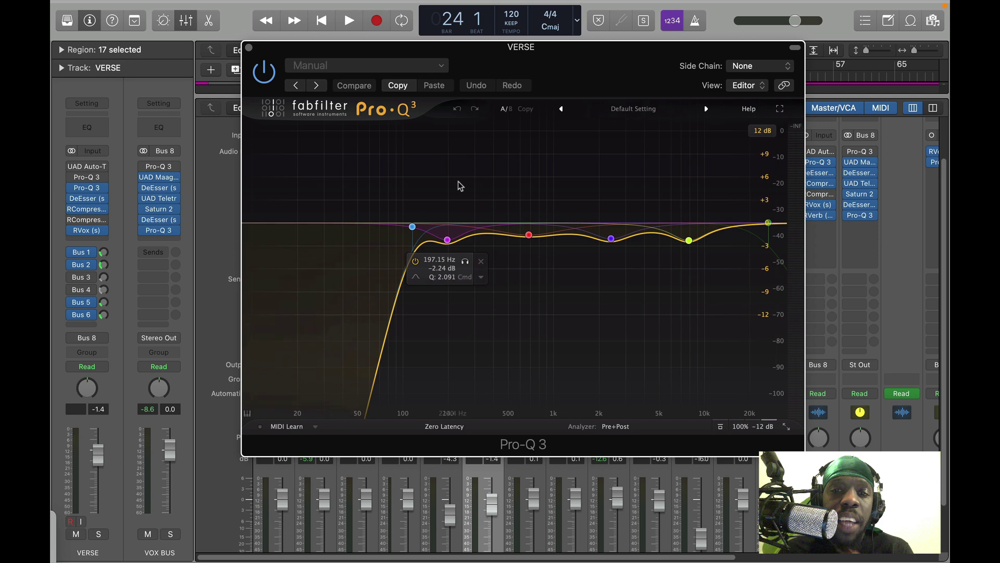
pyautogui.click(249, 48)
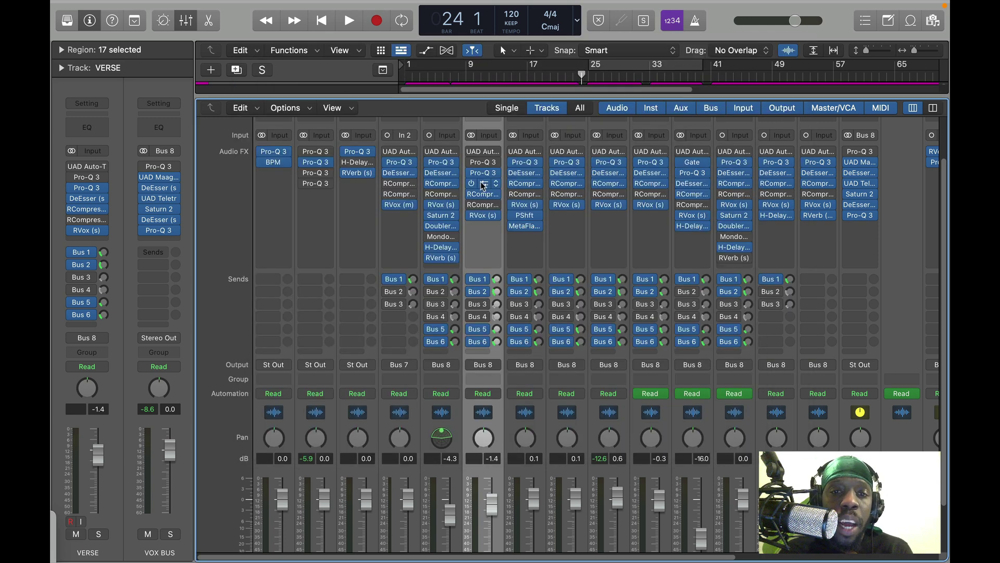
pyautogui.click(482, 185)
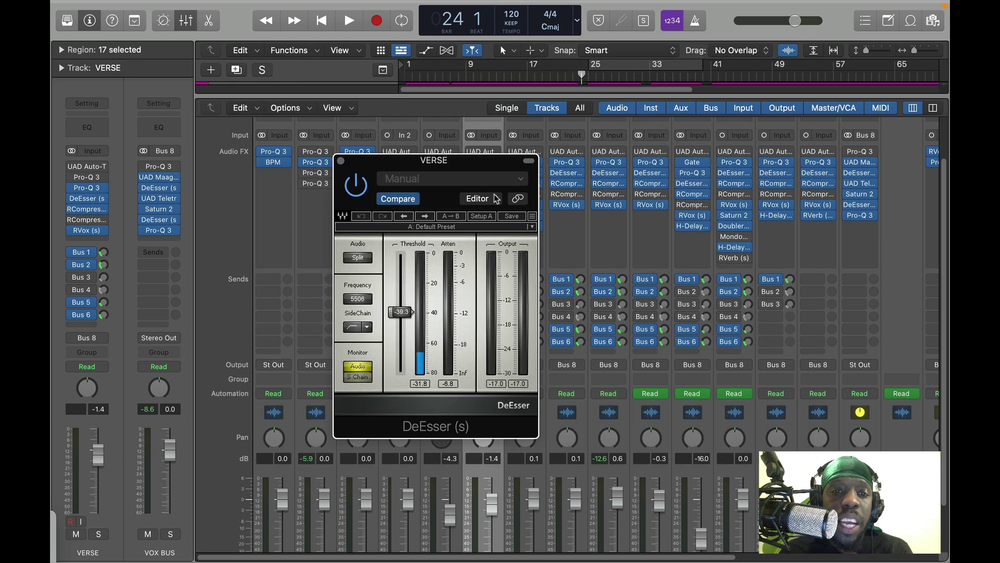
pyautogui.click(341, 161)
# Examine the RCompressor settings and the RVox compression and gate on the VERSE channel
pyautogui.click(480, 202)
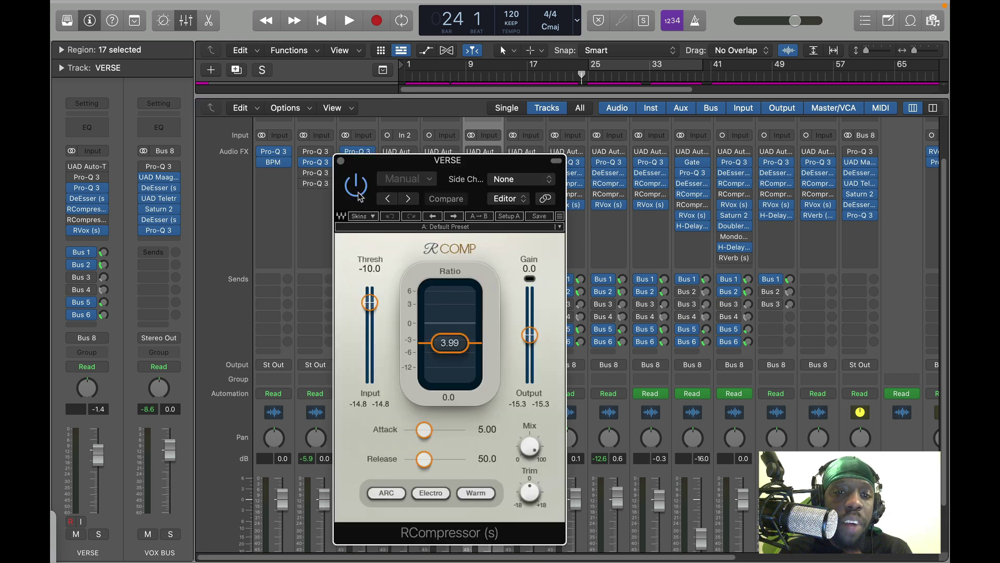
pyautogui.click(342, 160)
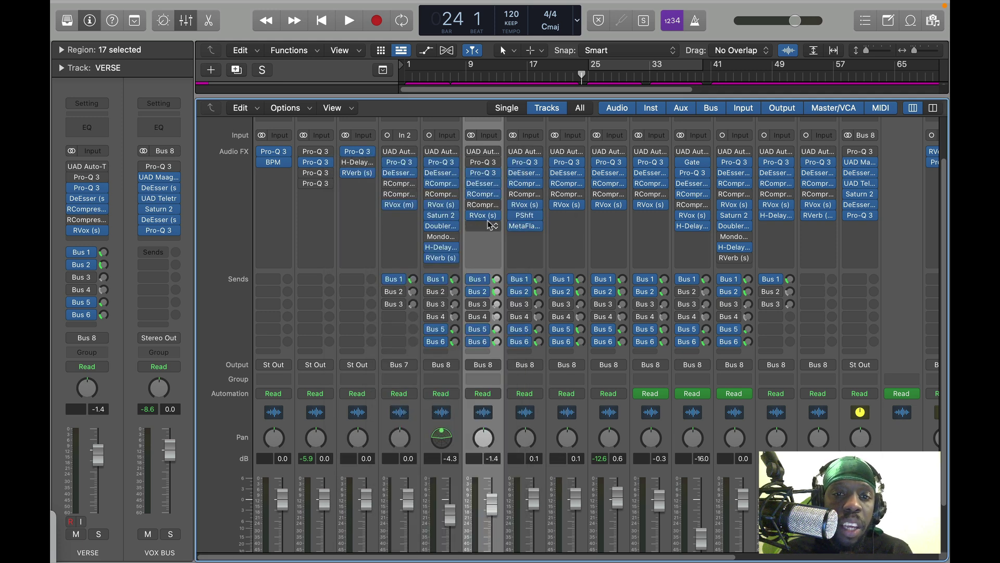
pyautogui.click(482, 194)
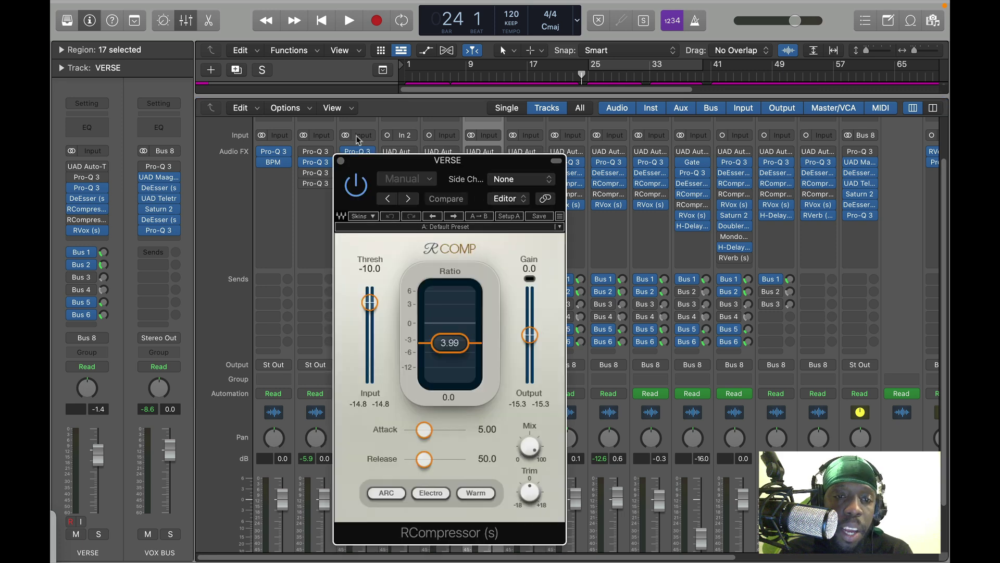
pyautogui.click(339, 162)
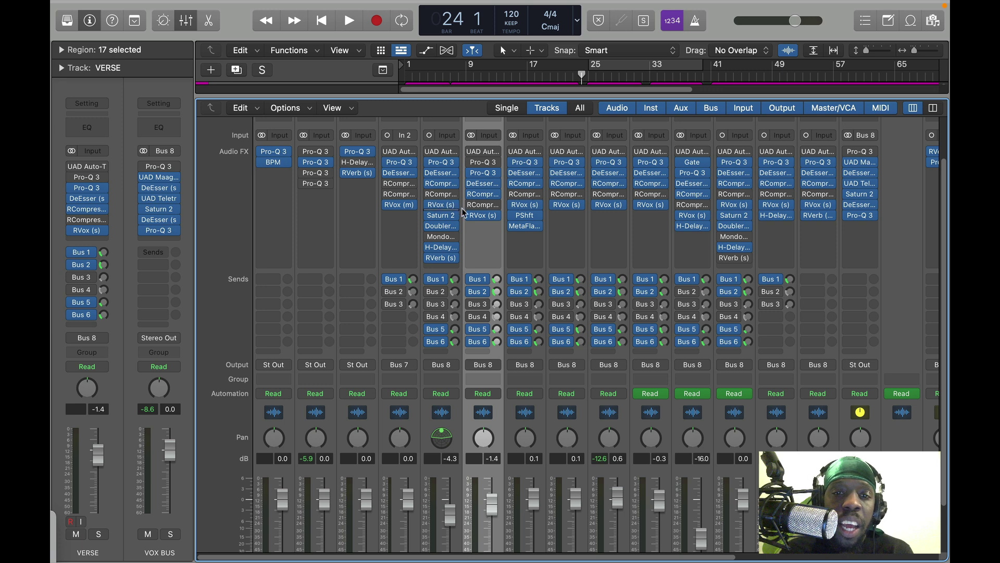
pyautogui.click(484, 217)
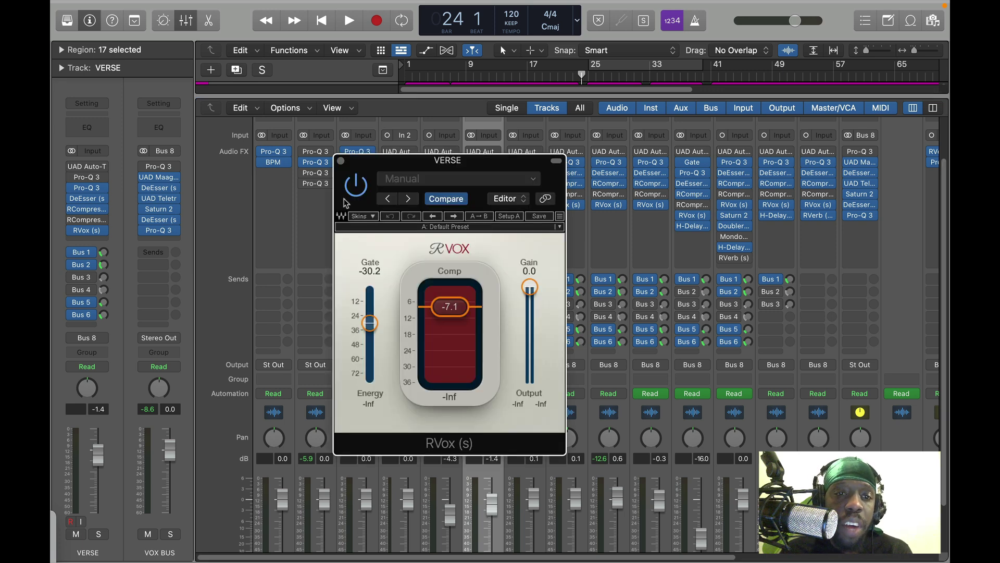
pyautogui.click(340, 161)
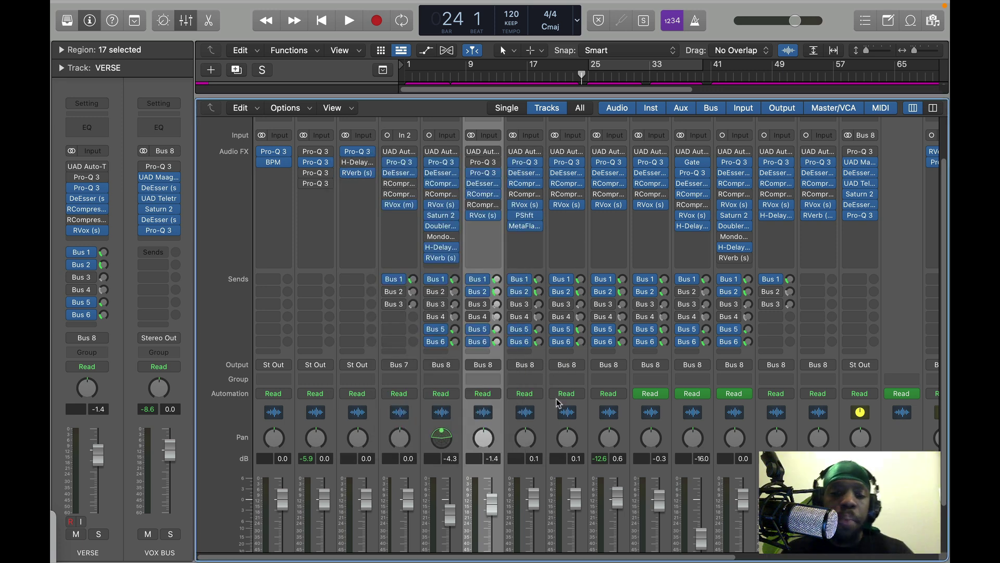
# Select the VOX BUS channel and inspect its UAD Maag EQ4 settings
pyautogui.scroll(-5, 523, 370)
pyautogui.hscroll(3, 522, 370)
pyautogui.hscroll(2, 758, 395)
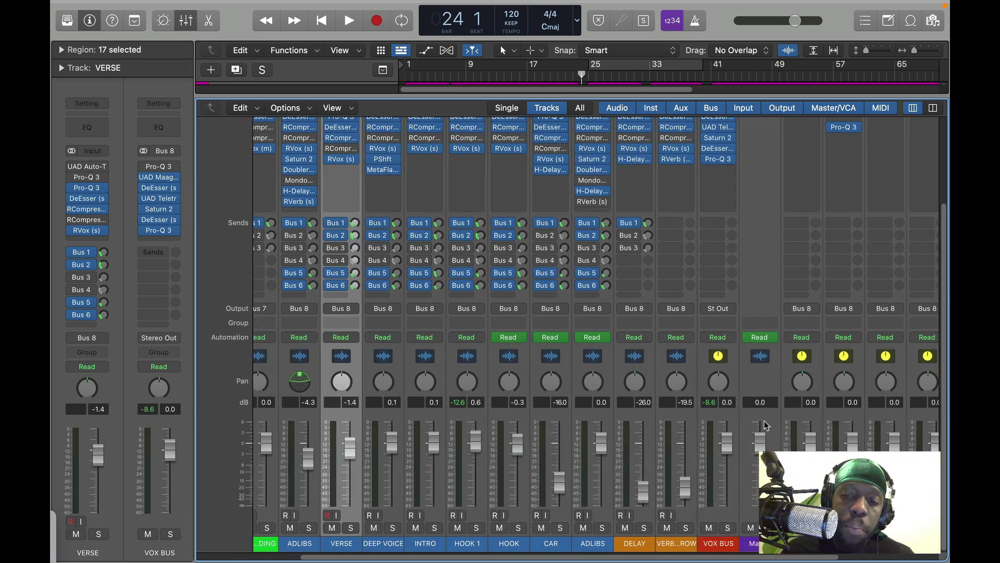
pyautogui.click(734, 368)
pyautogui.scroll(5, 736, 371)
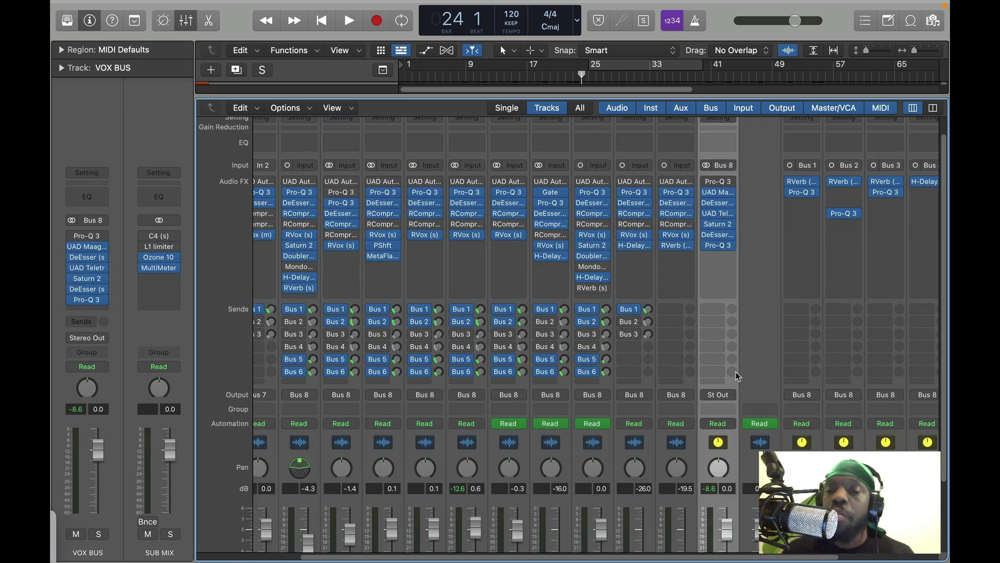
pyautogui.moveTo(721, 214)
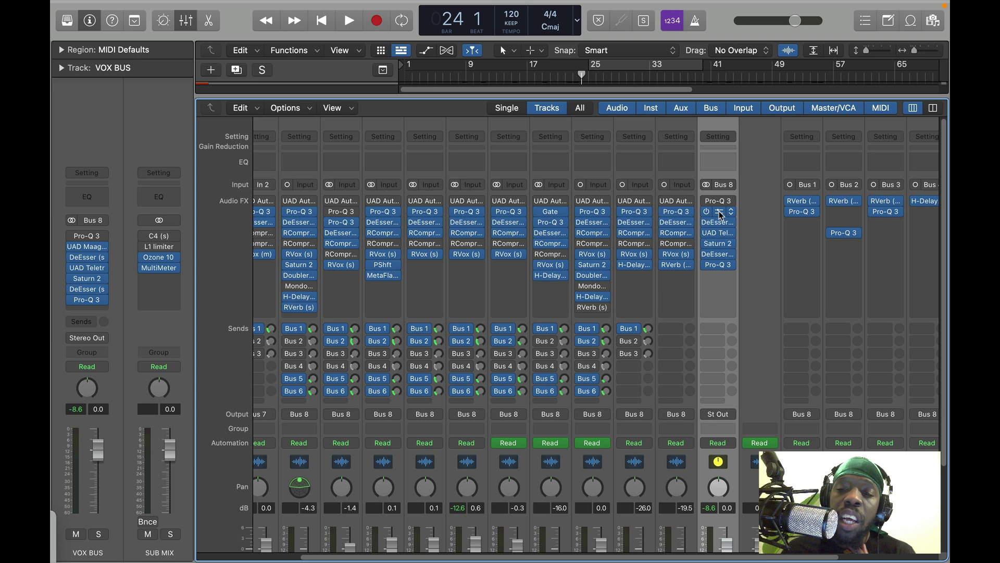
pyautogui.click(720, 213)
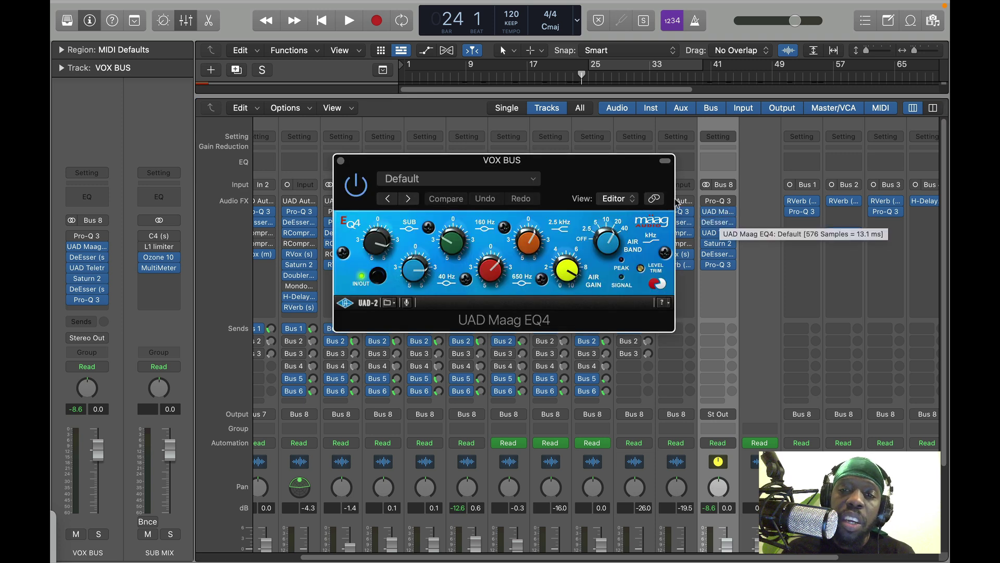
pyautogui.click(341, 161)
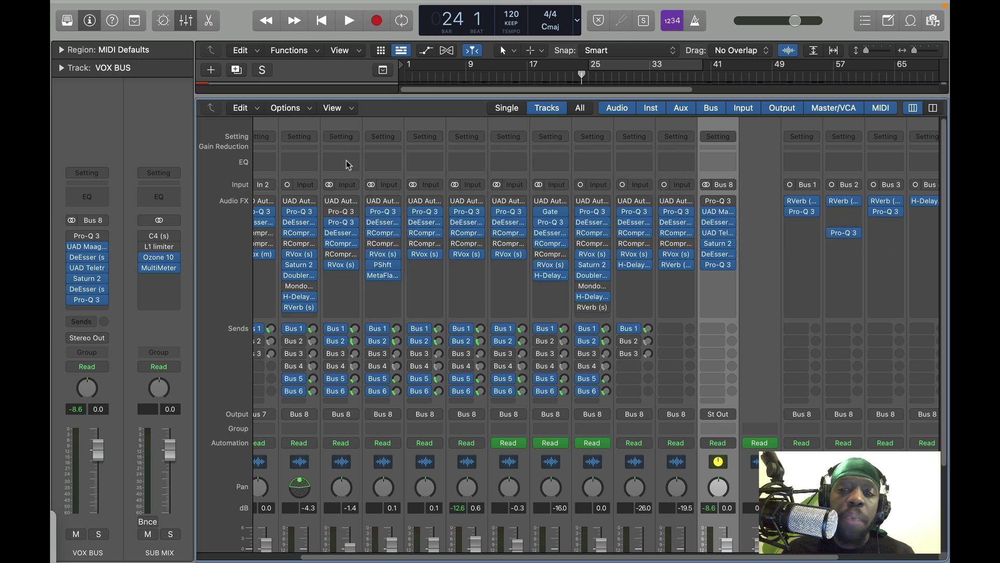
# Review the first DeEsser and the UAD Teletronix LA-2A Legacy compressor on the VOX BUS channel
pyautogui.click(721, 225)
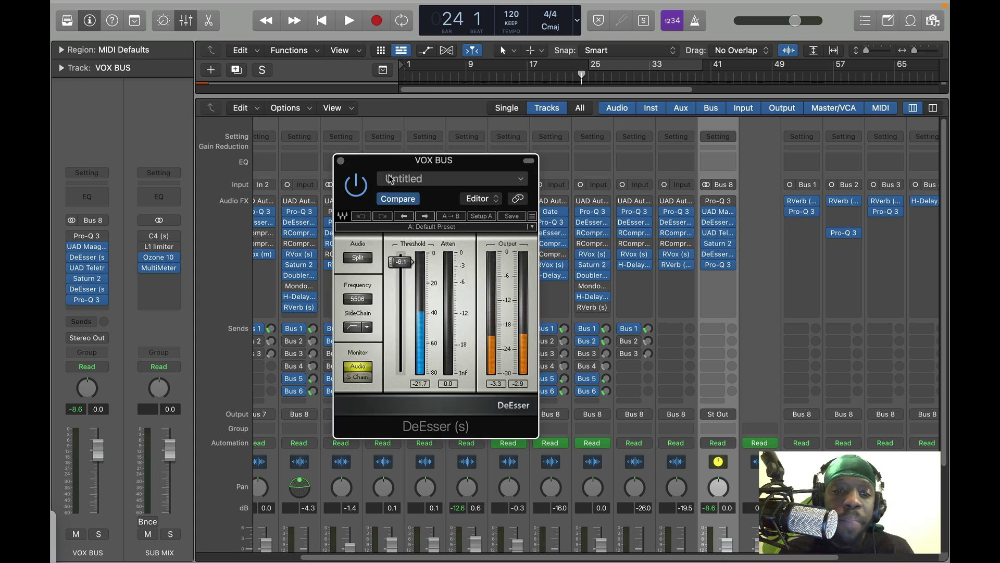
pyautogui.click(339, 159)
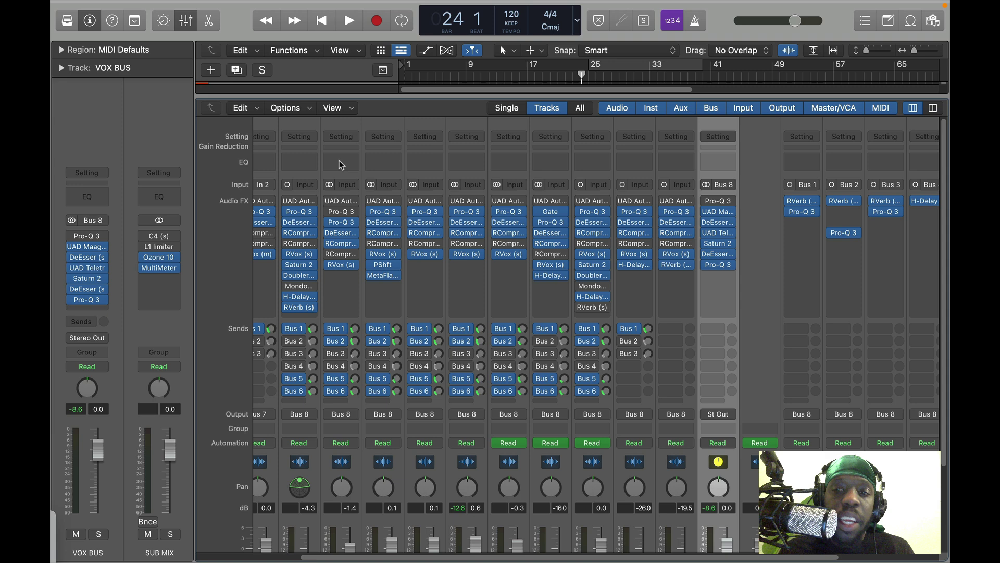
pyautogui.click(719, 233)
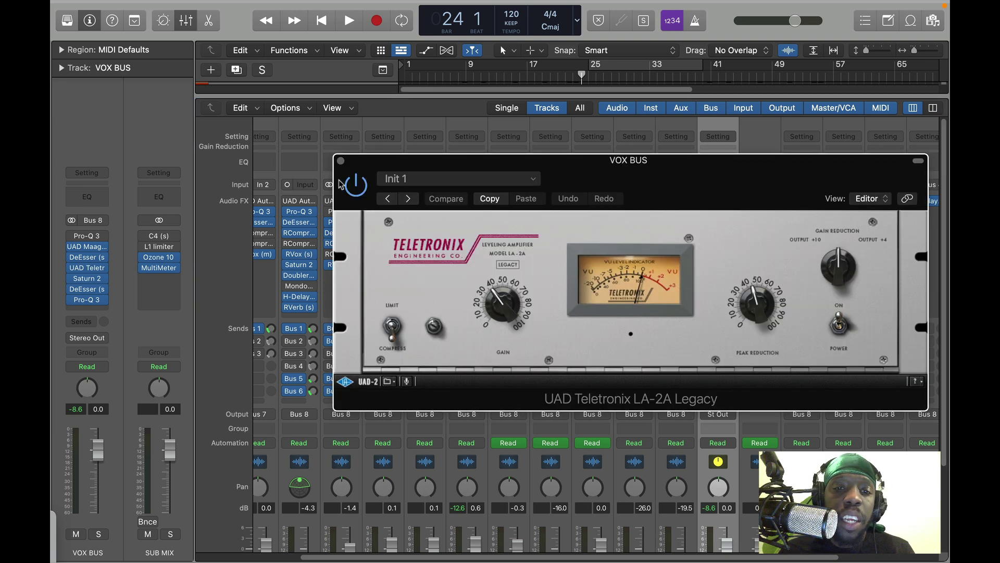
pyautogui.click(341, 161)
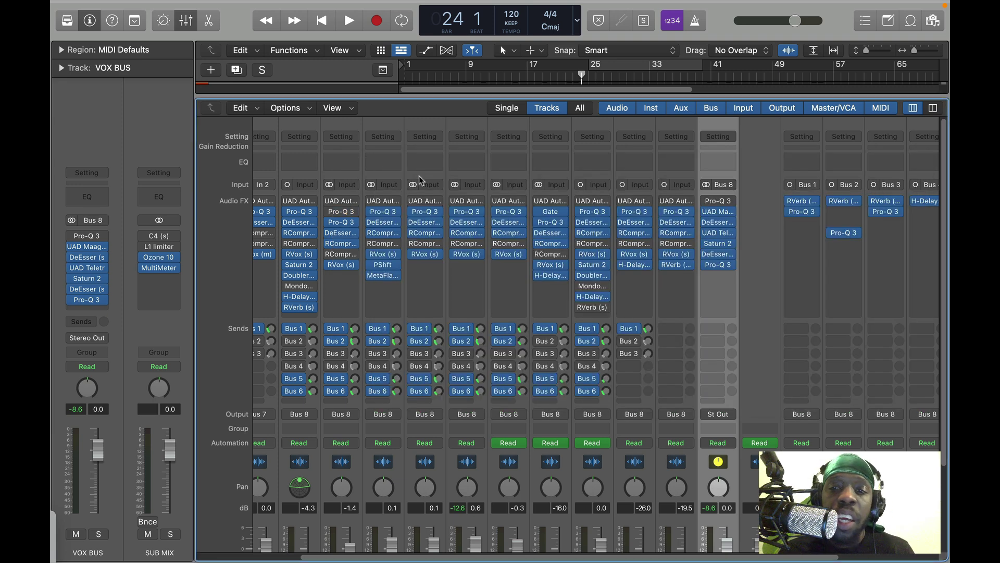
# Review the Saturn 2, second DeEsser and final Pro-Q 3 settings on the VOX BUS channel
pyautogui.click(720, 246)
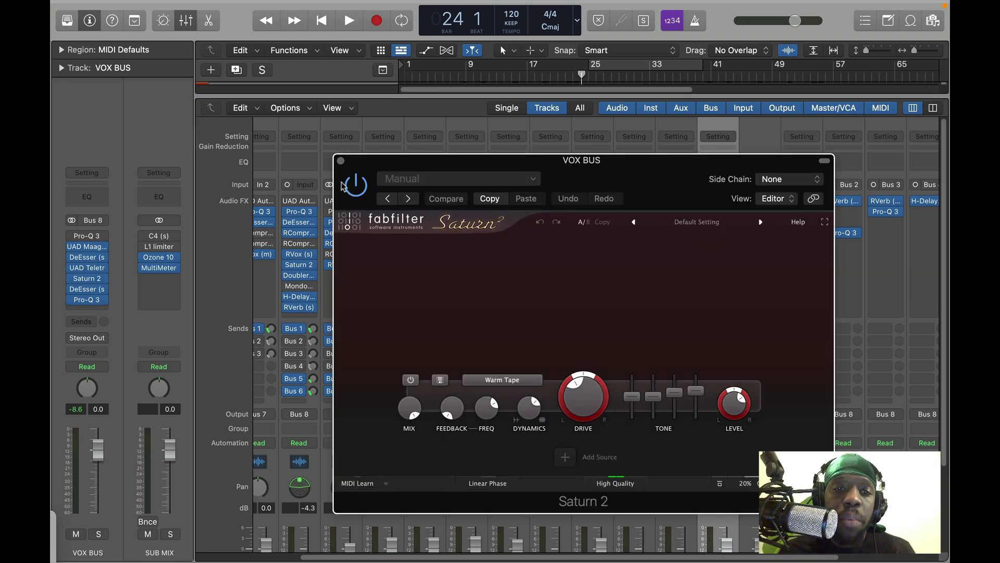
pyautogui.click(341, 161)
pyautogui.click(718, 254)
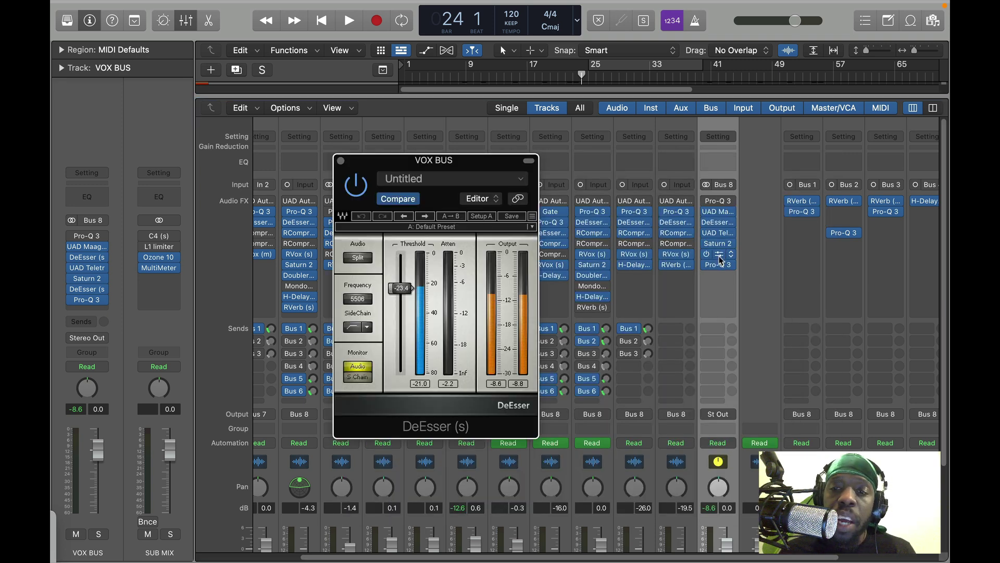
pyautogui.click(341, 161)
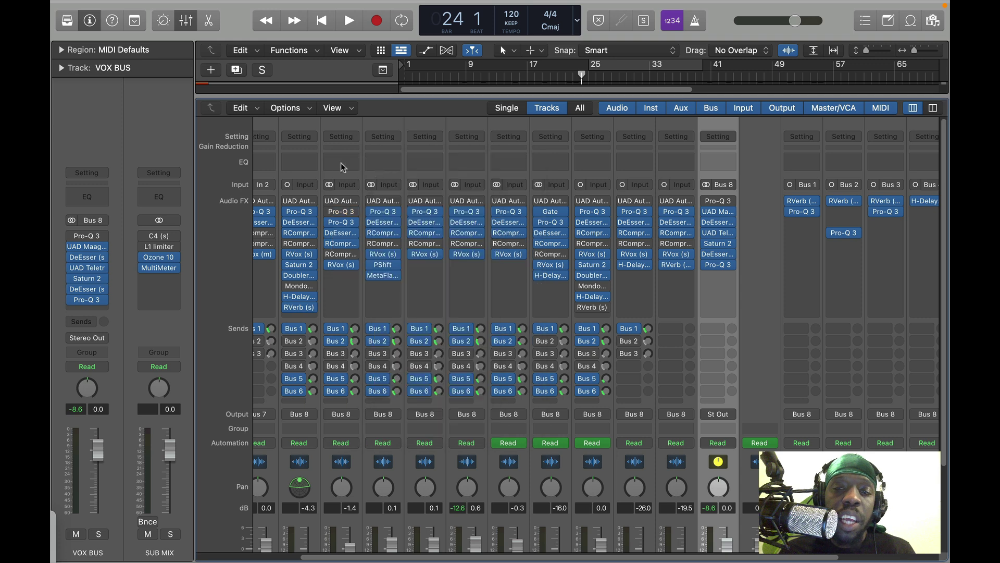
pyautogui.click(719, 264)
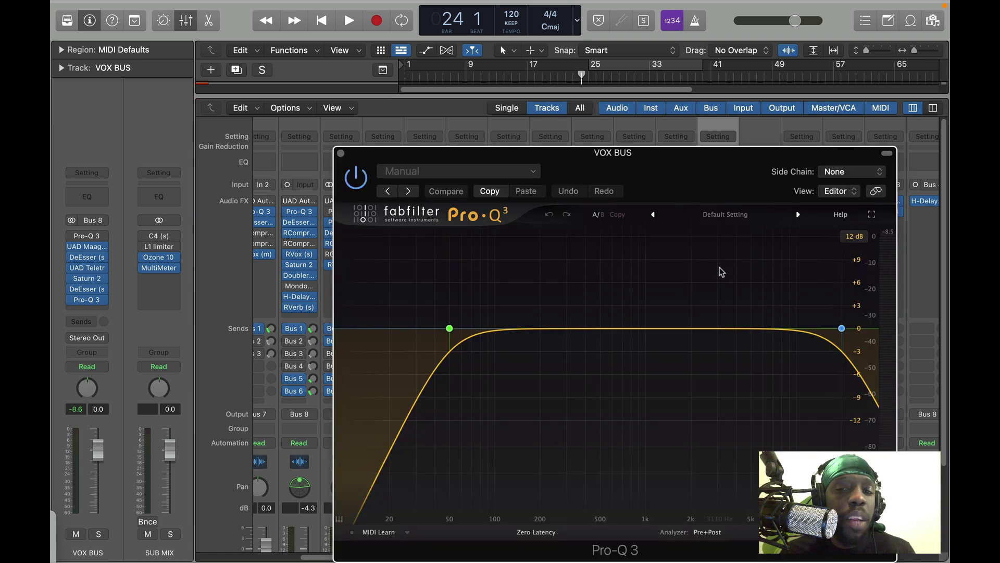
pyautogui.click(341, 153)
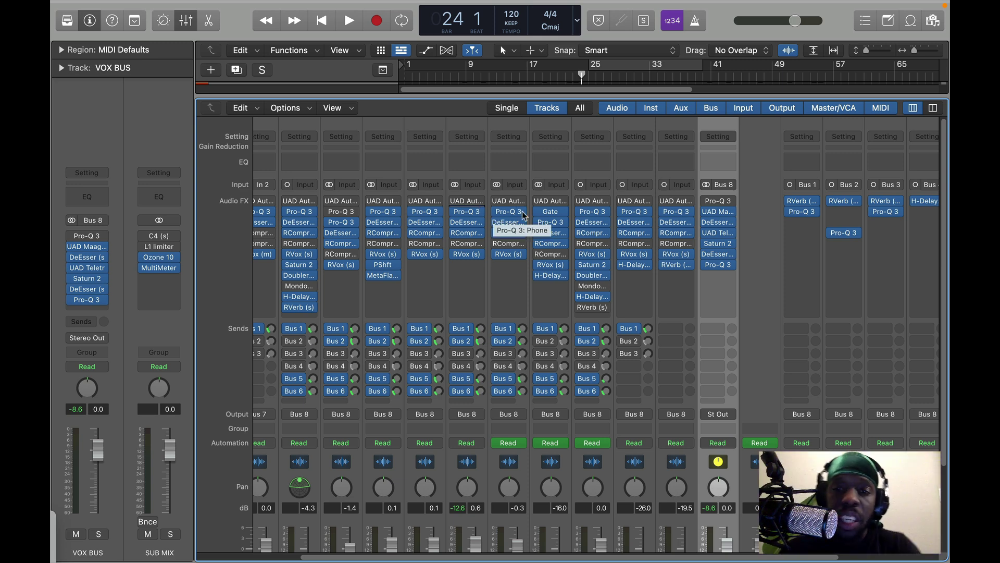
# Return to the arrangement and place the playhead at bar 25, where the verse starts
pyautogui.click(183, 21)
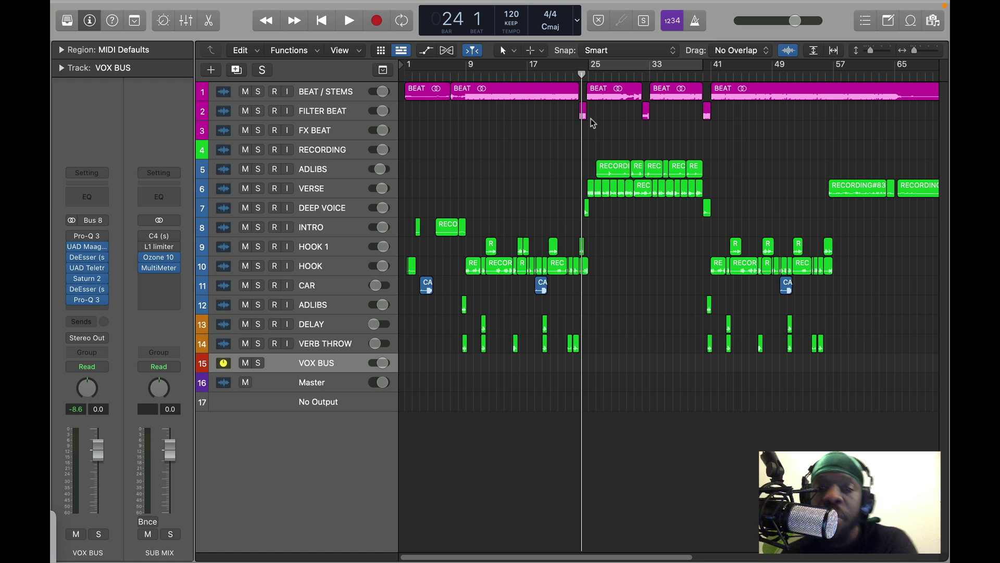
pyautogui.moveTo(581, 73); pyautogui.dragTo(588, 73)
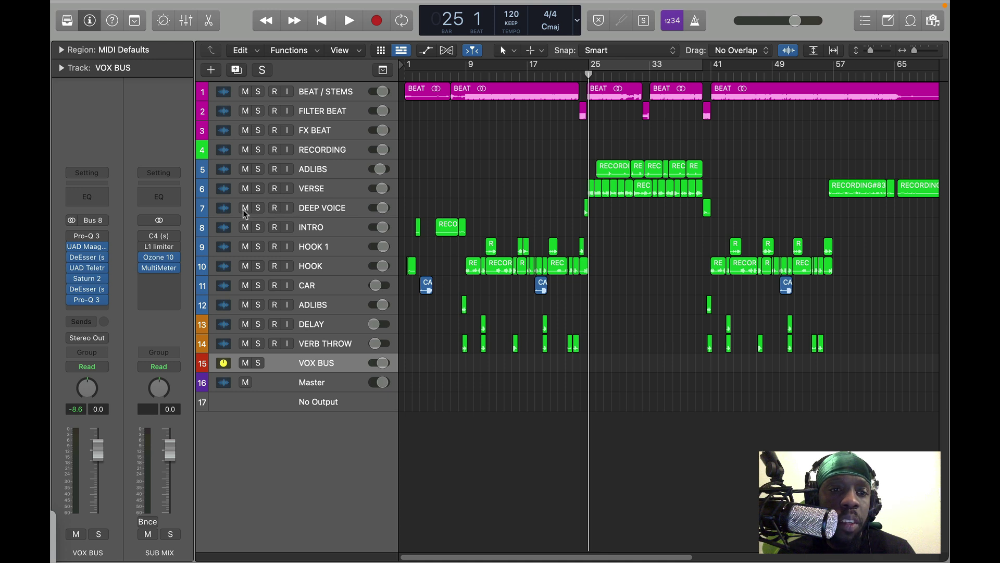
pyautogui.click(245, 188)
pyautogui.press('space')
pyautogui.press('space')
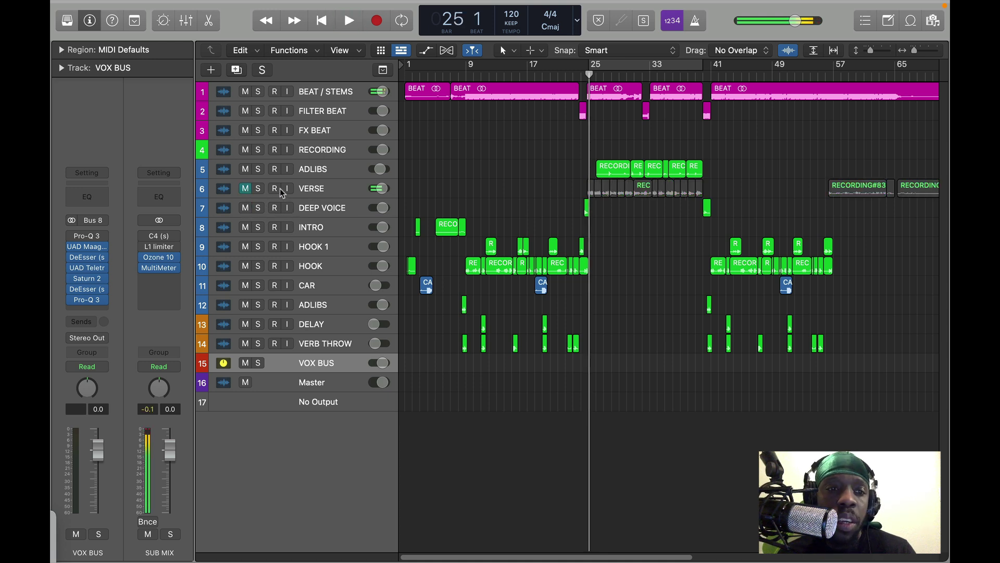
pyautogui.click(246, 188)
# Solo the VERSE track and play it from bar 25 to hear the vocal with its processing active
pyautogui.click(257, 188)
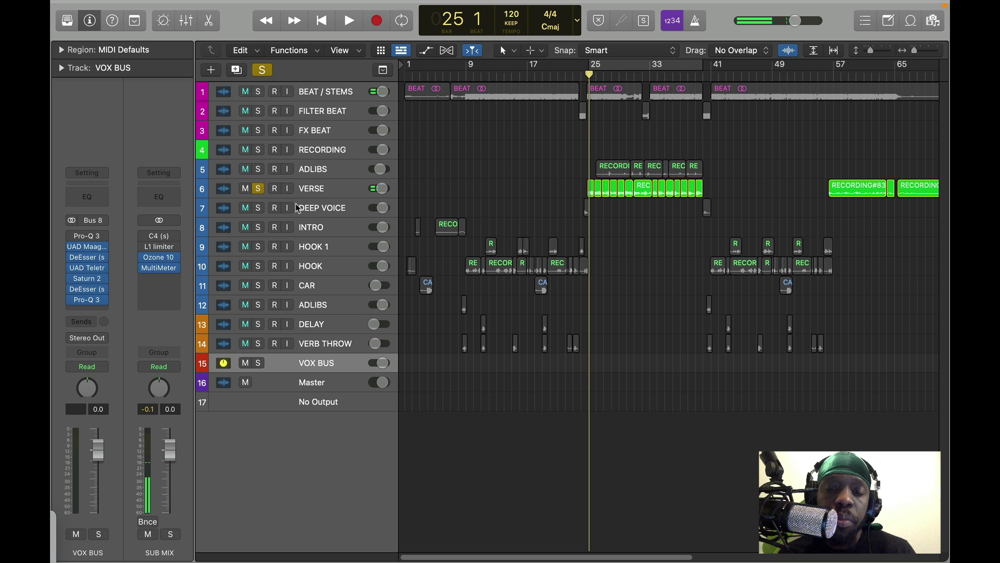
pyautogui.press('space')
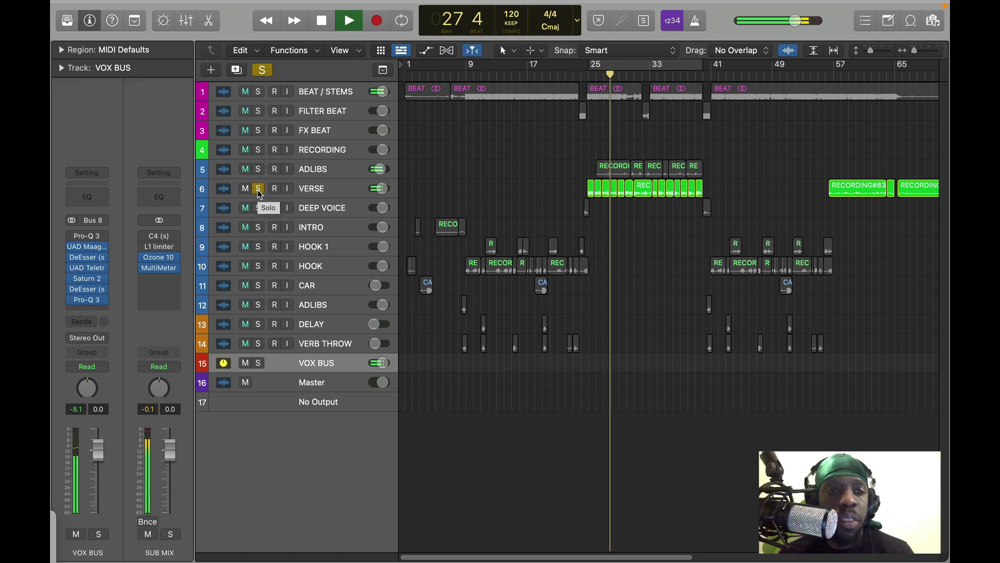
pyautogui.click(191, 23)
pyautogui.press('space')
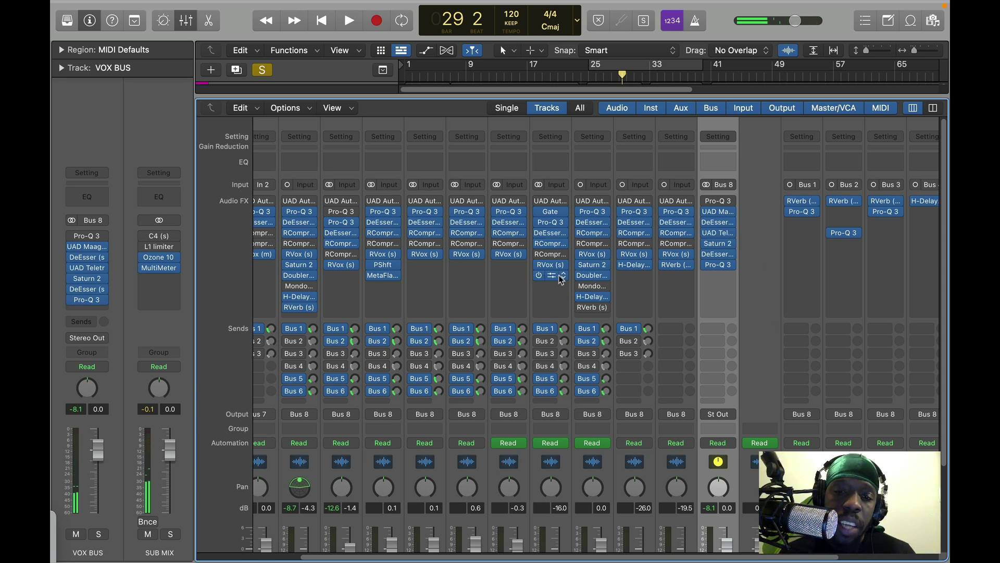
# Select the VERSE channel and bypass its active Pro-Q 3, DeEsser, RCompressor and RVox plug-ins
pyautogui.scroll(-5, 558, 275)
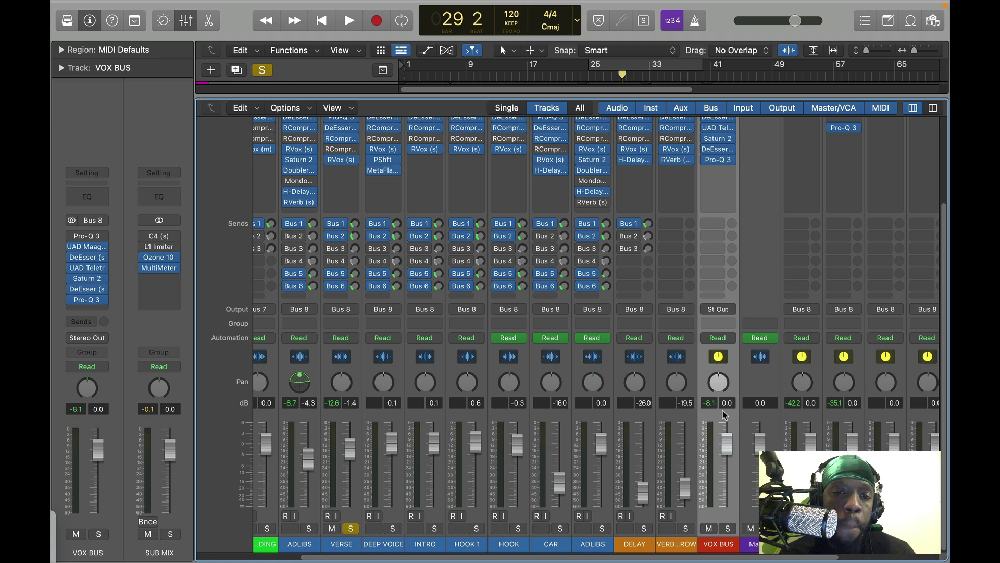
pyautogui.hscroll(-2, 401, 415)
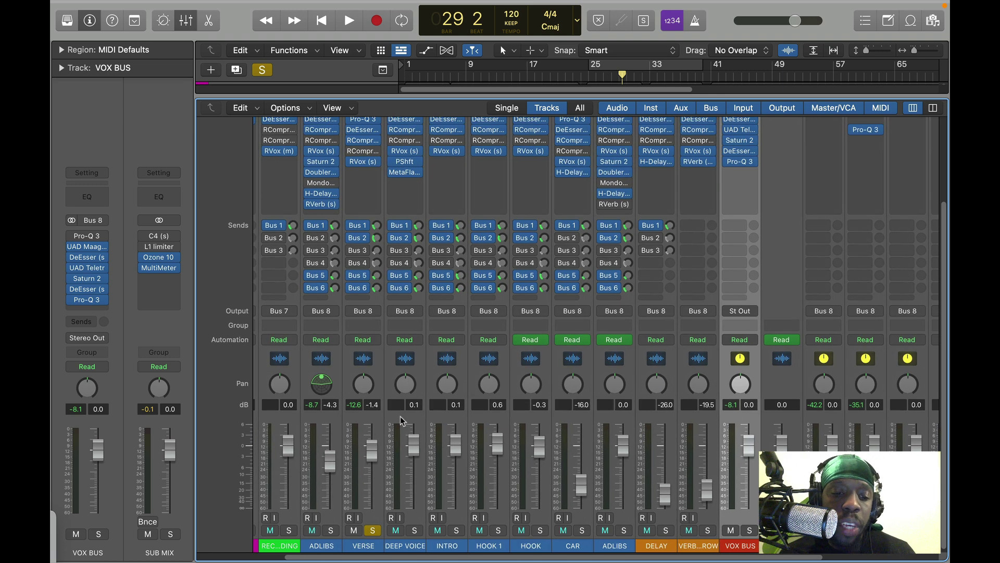
pyautogui.hscroll(-1, 401, 415)
pyautogui.click(391, 376)
pyautogui.scroll(5, 396, 384)
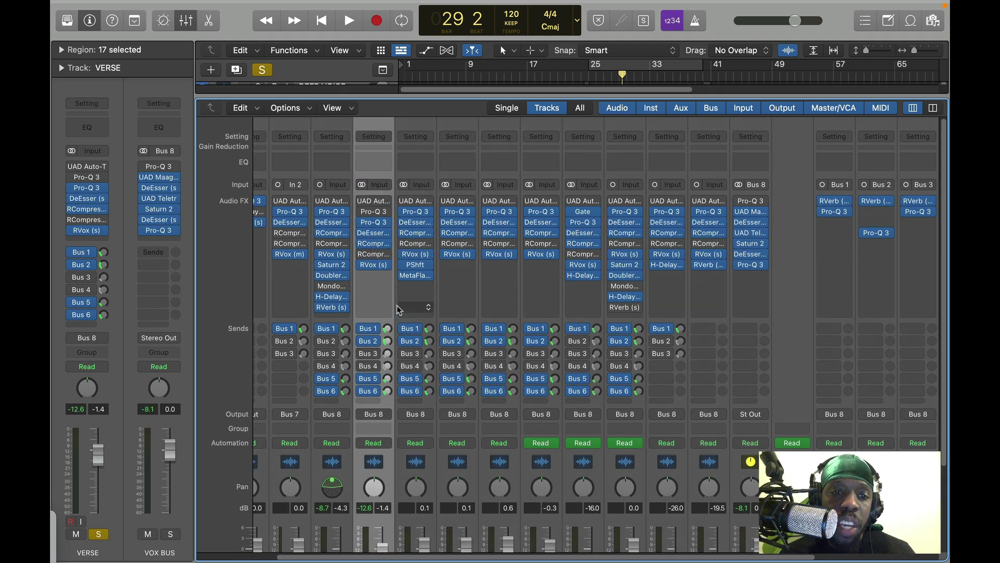
pyautogui.click(361, 222)
pyautogui.click(362, 233)
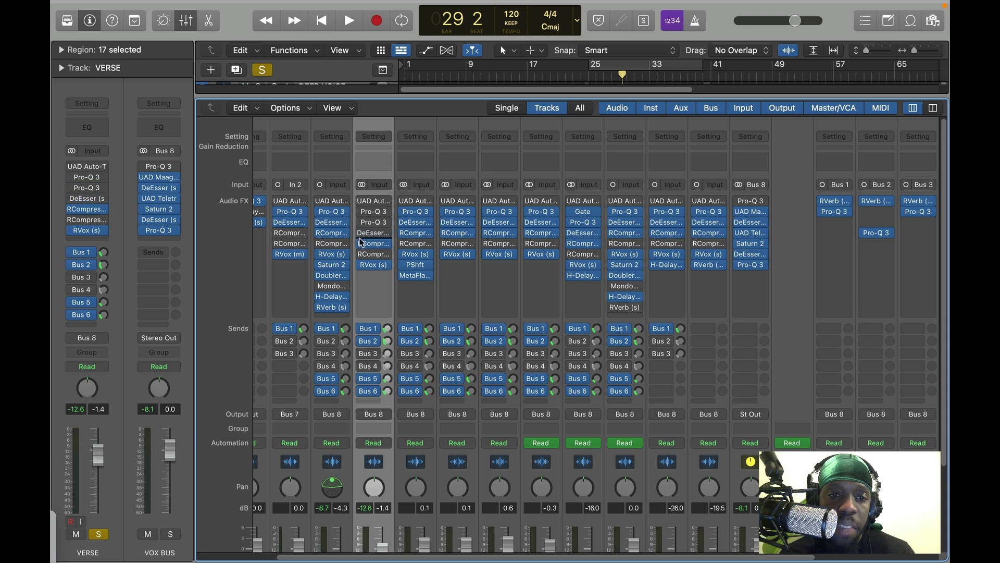
pyautogui.click(361, 243)
pyautogui.click(361, 265)
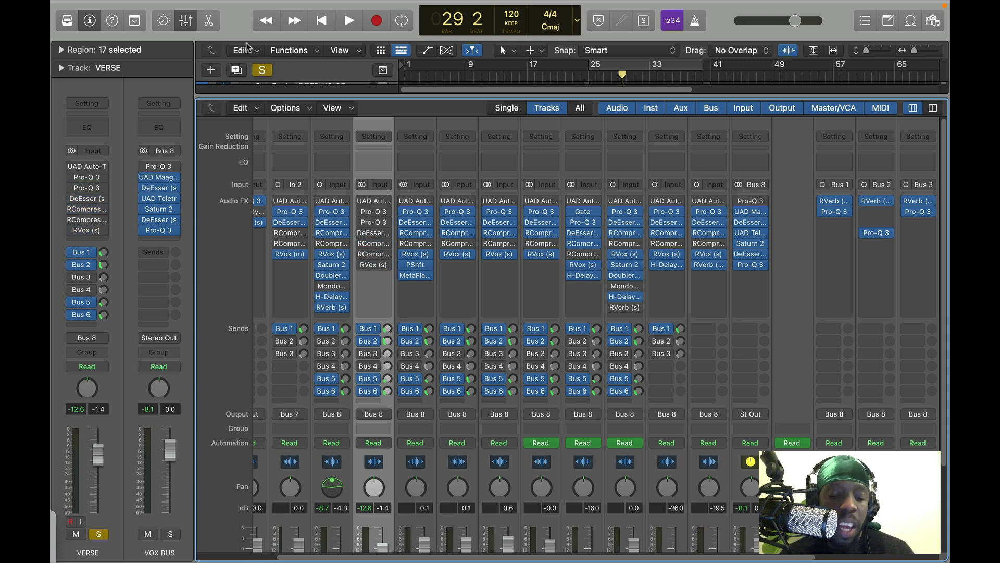
# Turn on the cycle range starting at bar 25 and play the VERSE track with its plug-ins bypassed
pyautogui.click(186, 21)
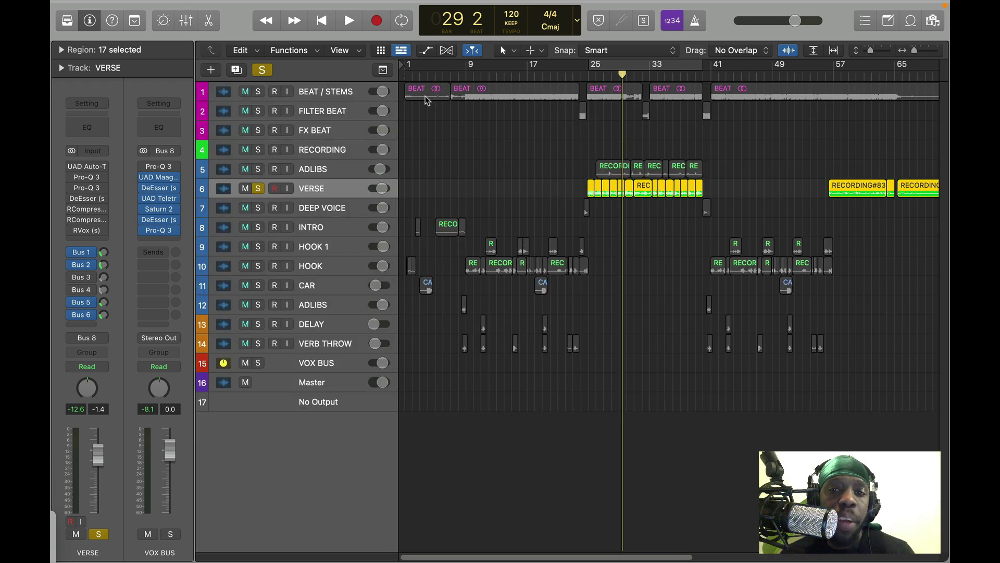
pyautogui.moveTo(913, 52); pyautogui.dragTo(923, 49)
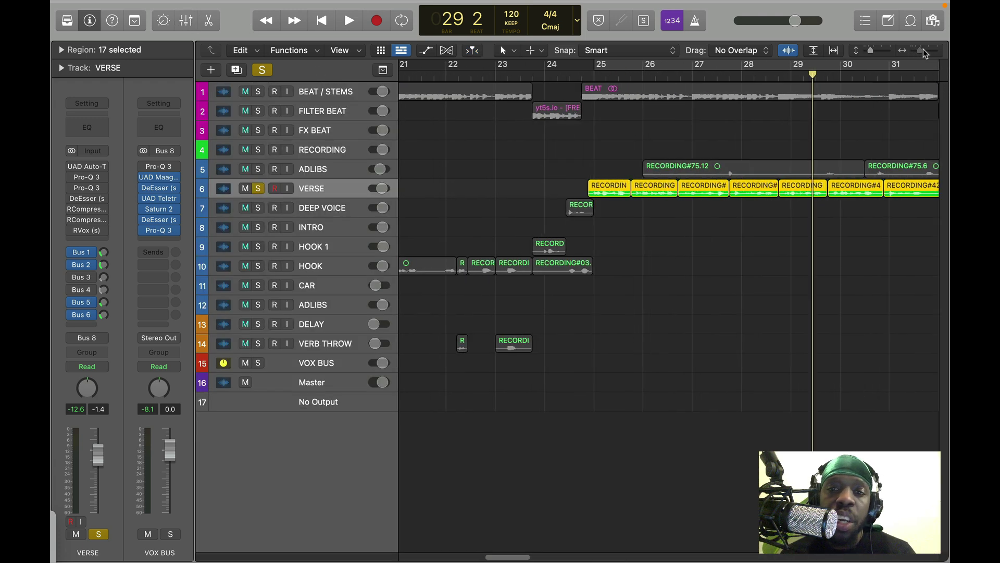
pyautogui.click(874, 49)
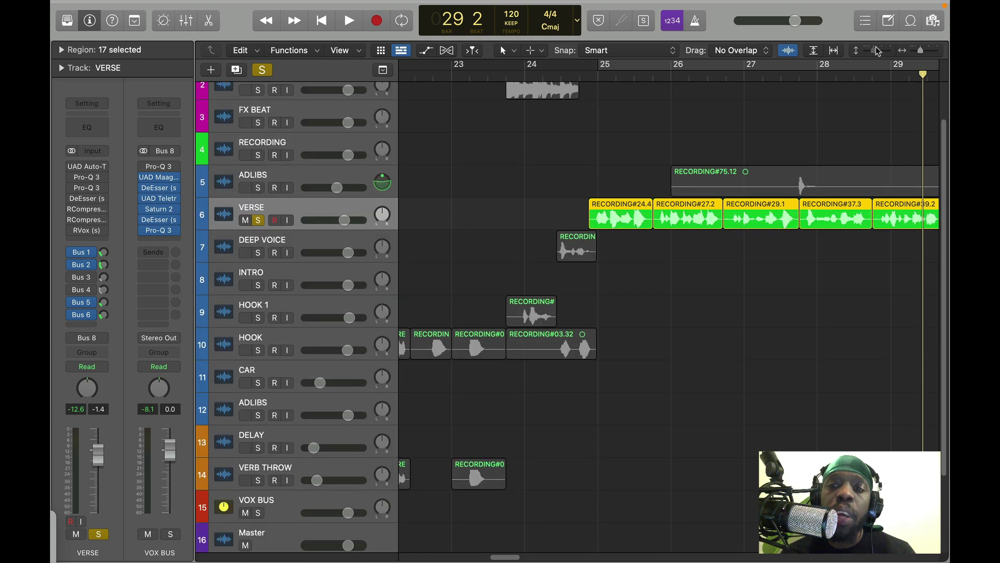
pyautogui.click(724, 64)
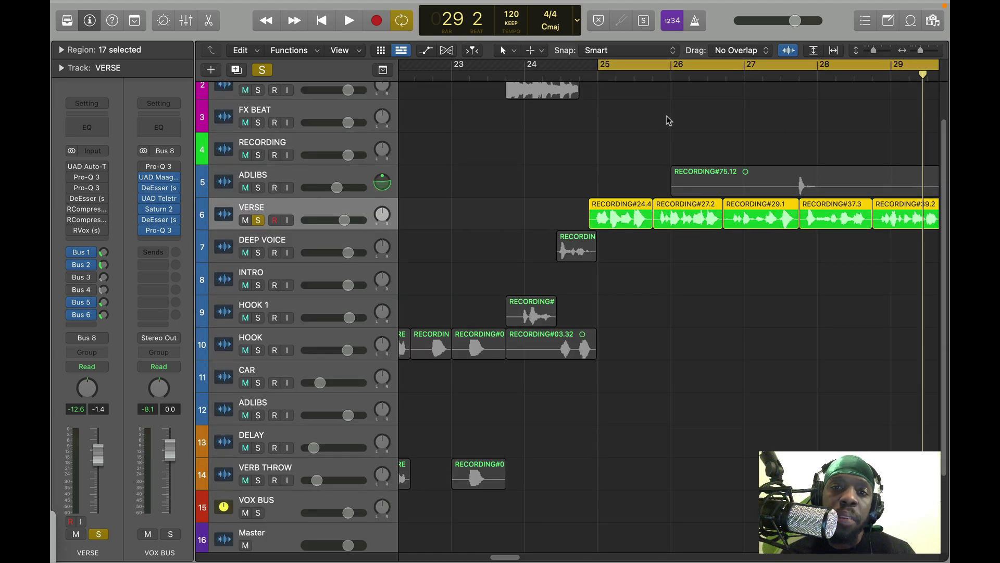
pyautogui.press('space')
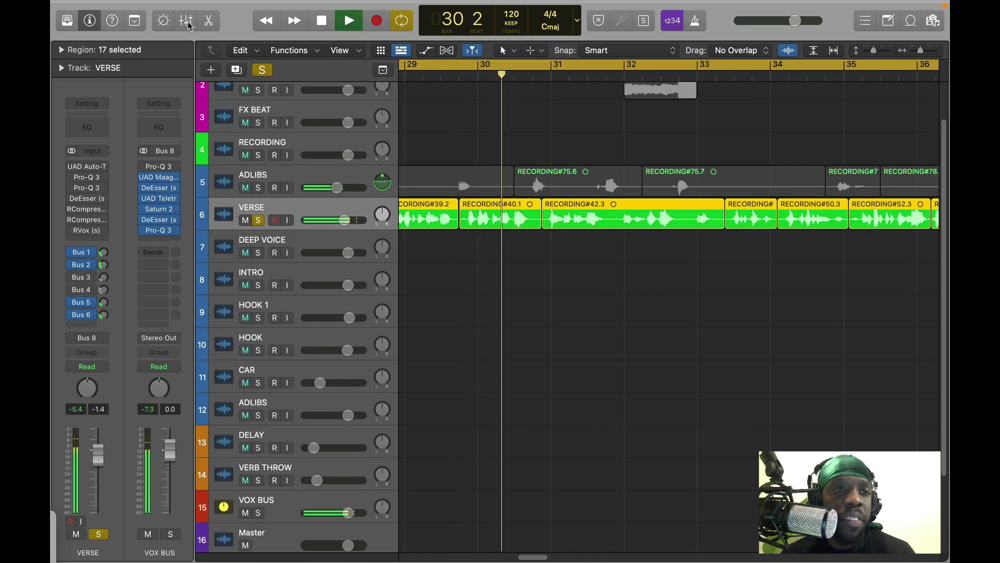
pyautogui.press('space')
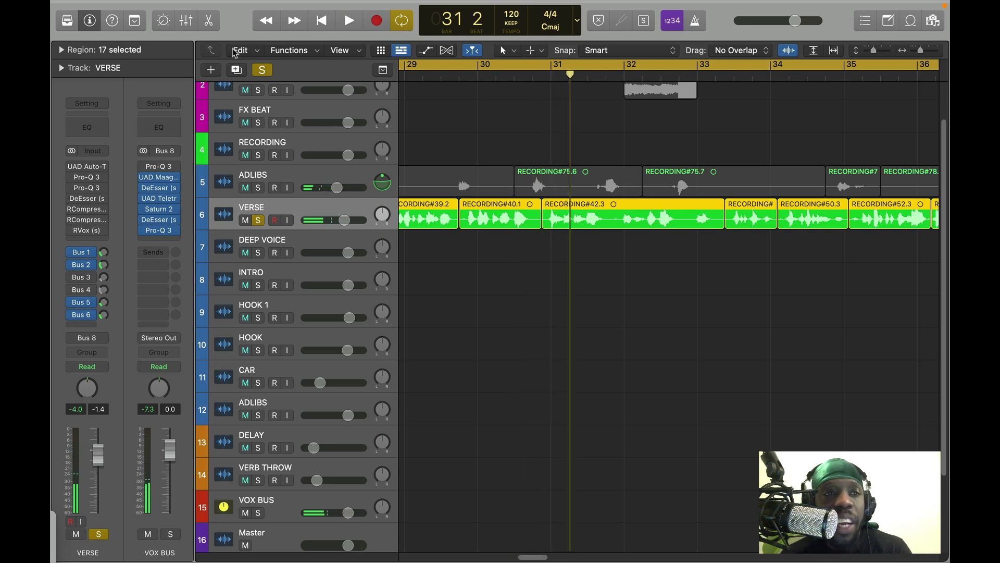
# Re-enable the second Pro-Q 3, the DeEsser, the first RCompressor and the RVox on the VERSE channel
pyautogui.click(186, 20)
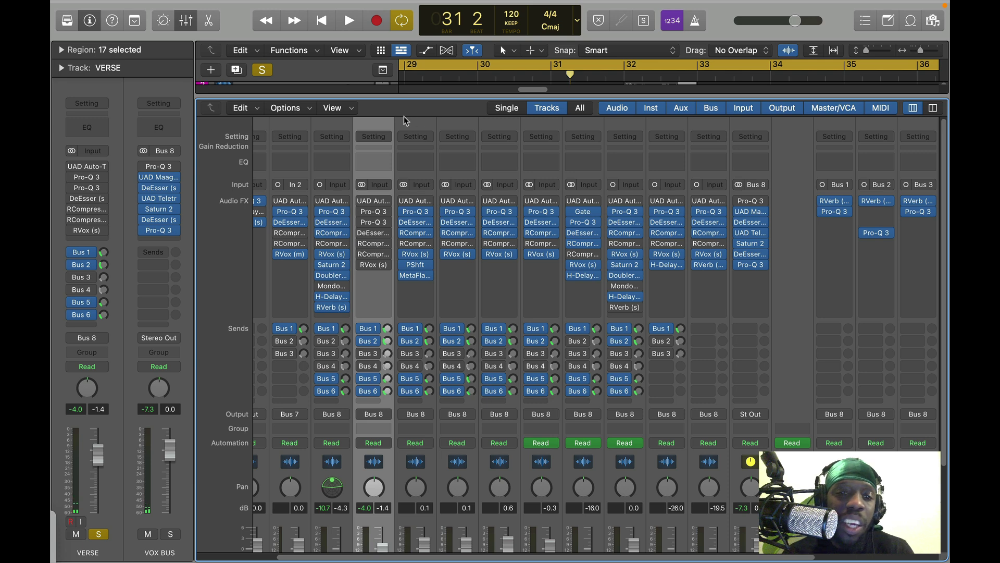
pyautogui.moveTo(363, 219)
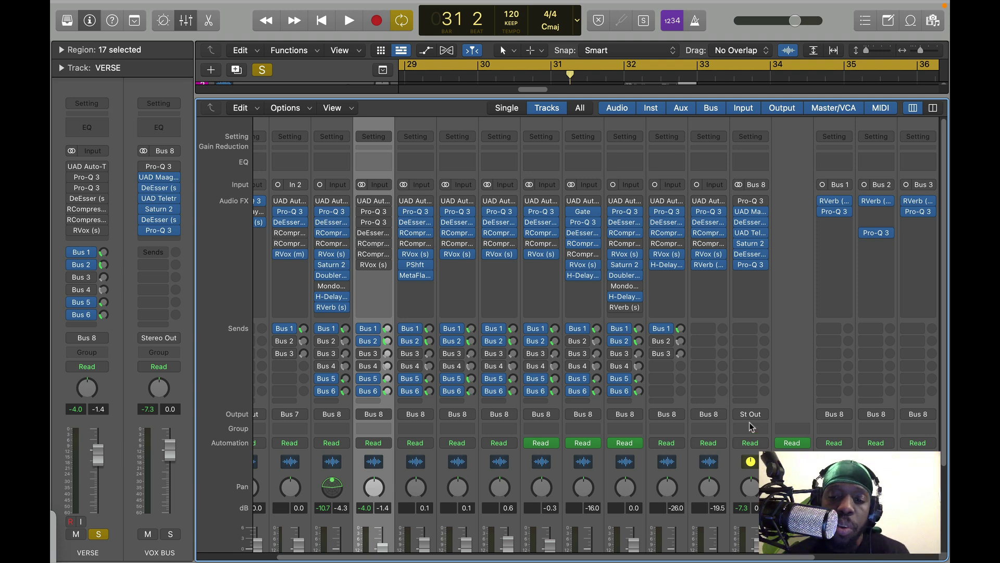
pyautogui.scroll(-5, 751, 427)
pyautogui.scroll(5, 751, 423)
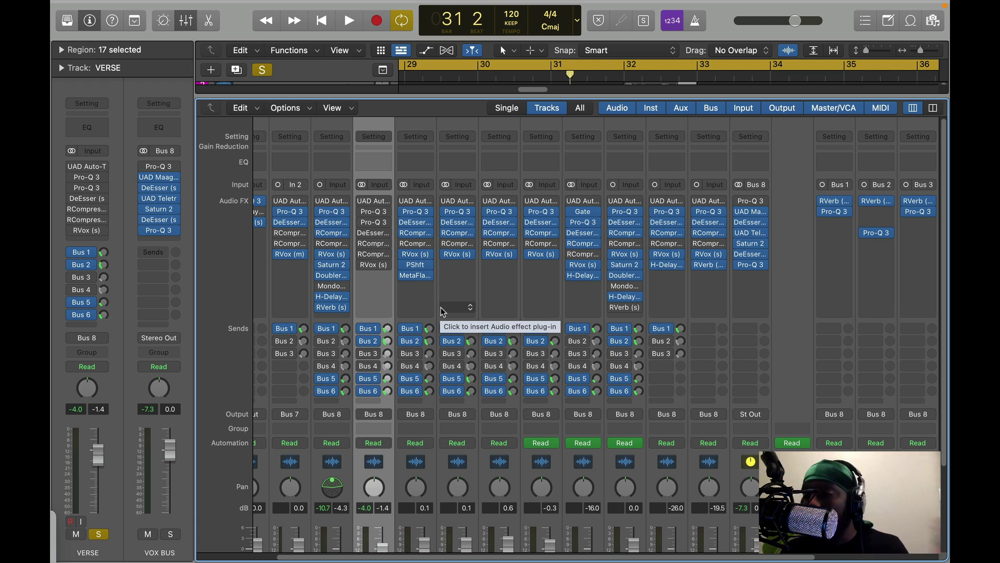
pyautogui.click(363, 223)
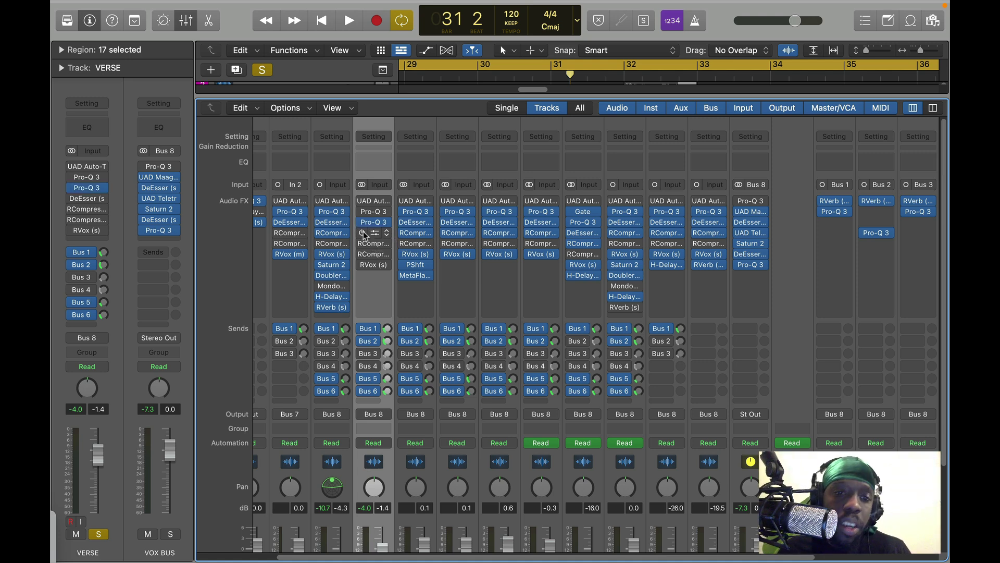
pyautogui.click(363, 233)
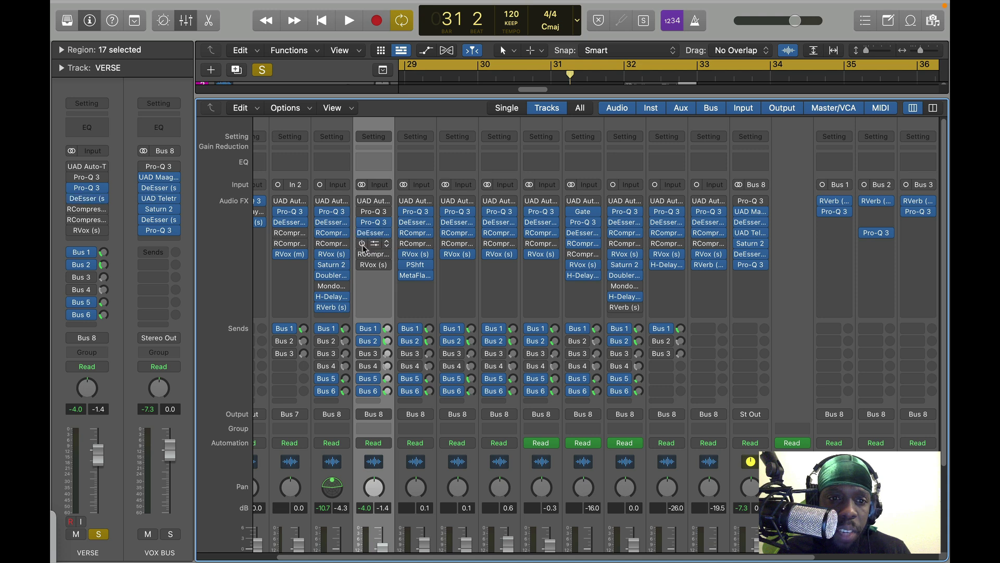
pyautogui.click(362, 243)
pyautogui.click(362, 265)
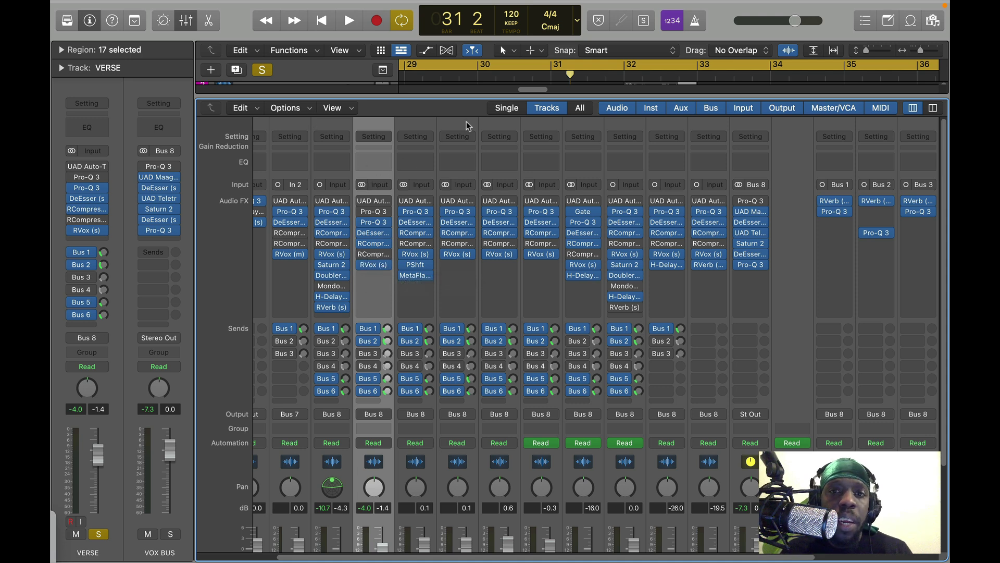
# Play the soloed vocal and compare it with the second Pro-Q 3 on the VERSE channel bypassed and active
pyautogui.press('space')
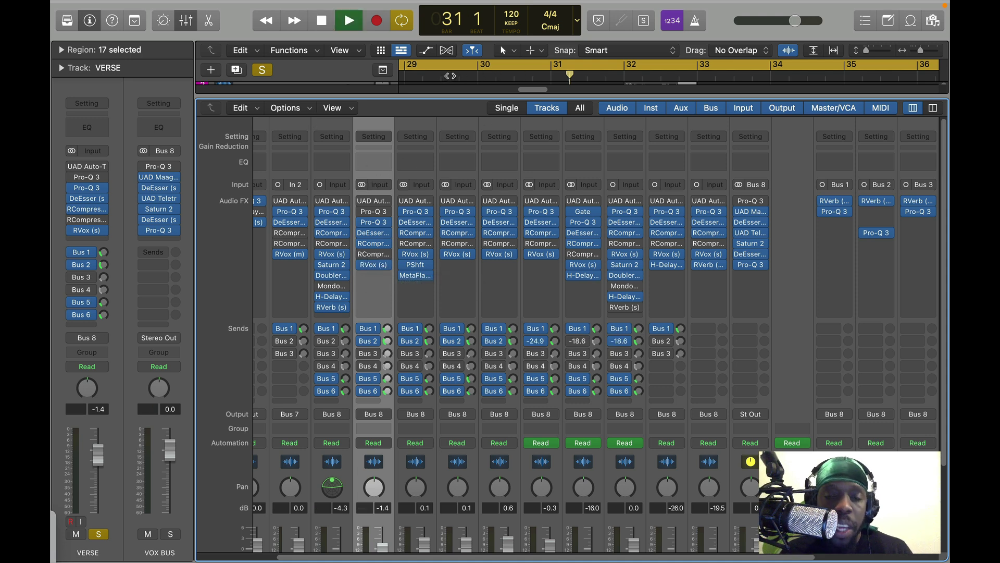
pyautogui.click(373, 223)
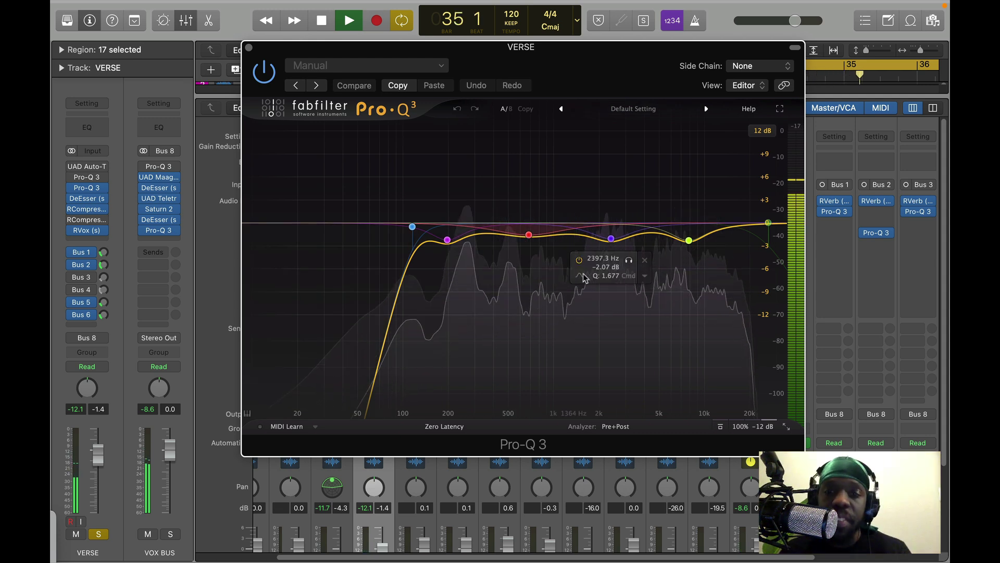
pyautogui.click(264, 73)
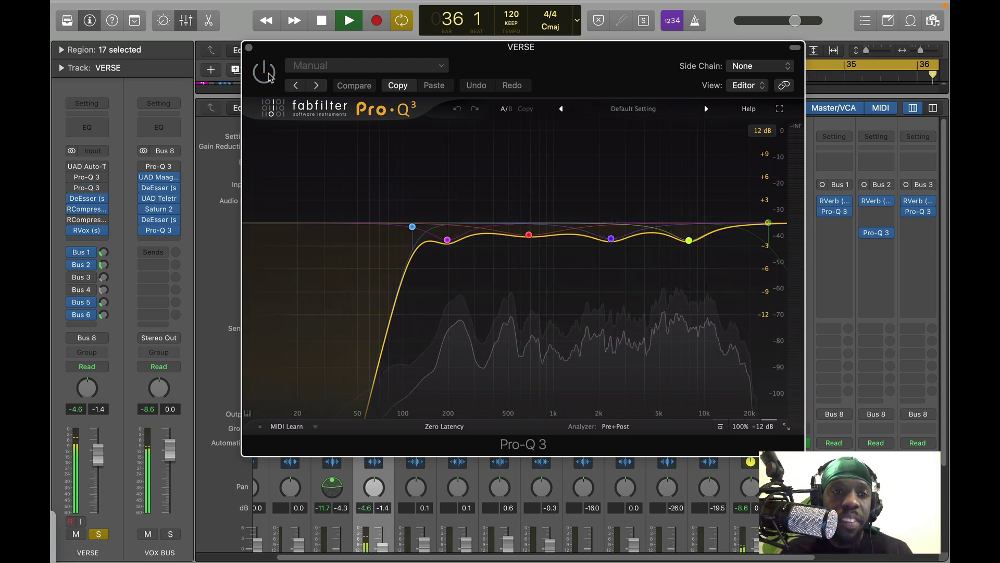
pyautogui.click(264, 73)
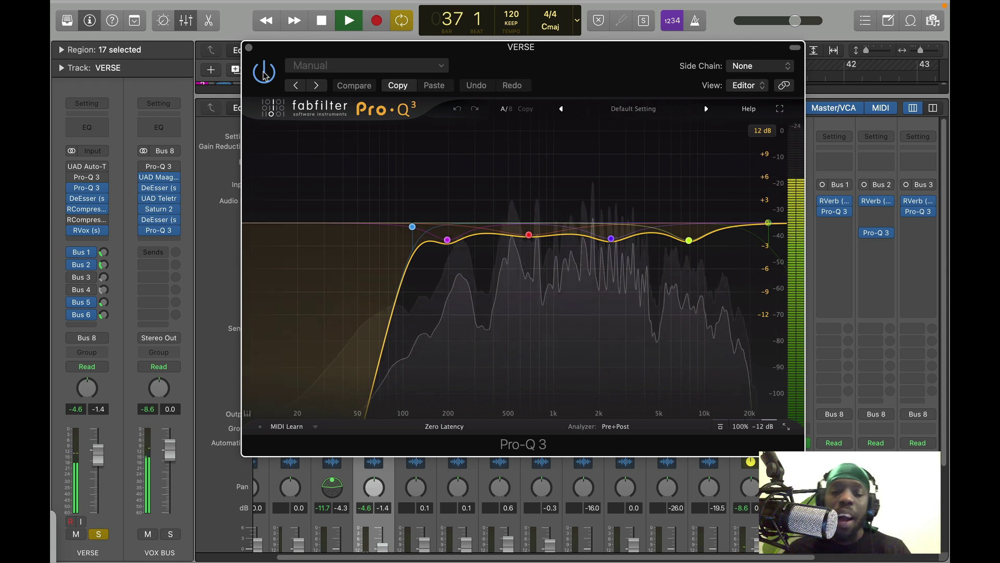
pyautogui.press('space')
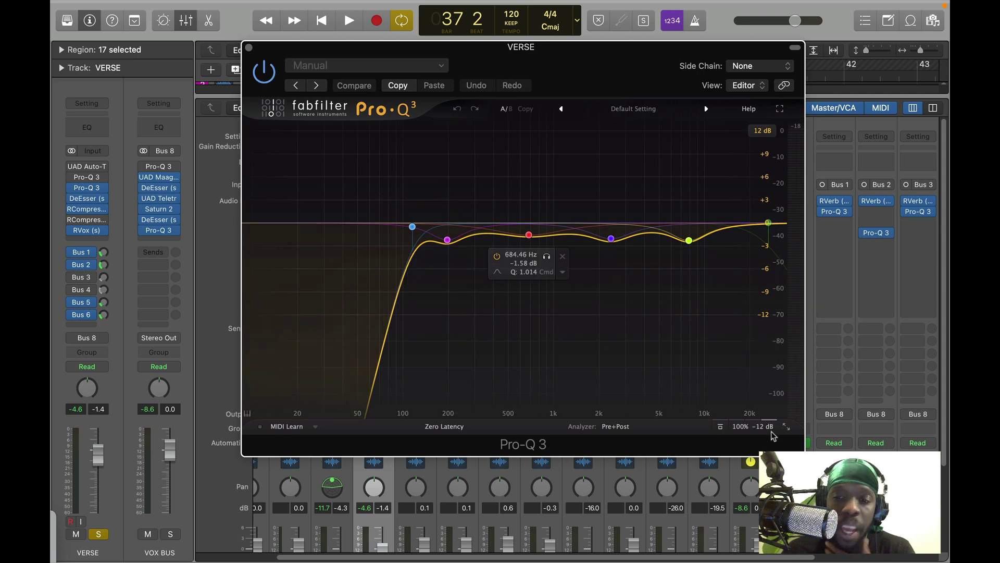
# Show the Pro-Q 3's output controls, play a short passage of the vocal through it, and close the plug-in
pyautogui.moveTo(761, 431)
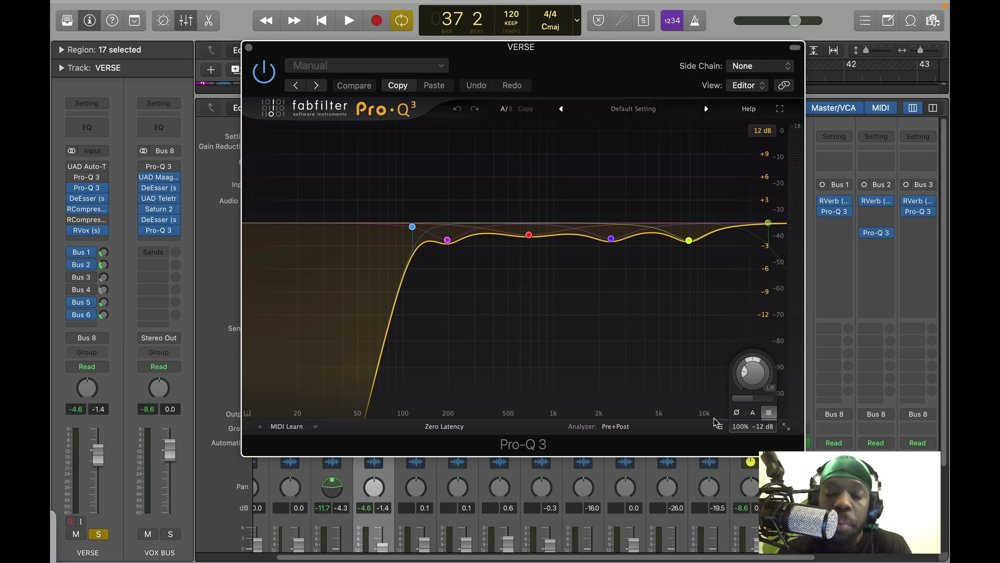
pyautogui.press('space')
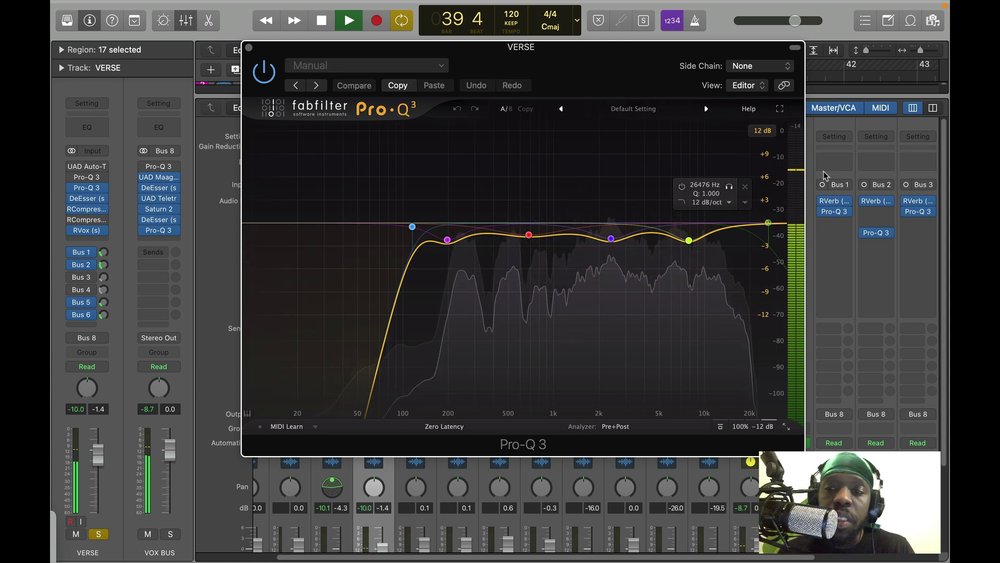
pyautogui.press('space')
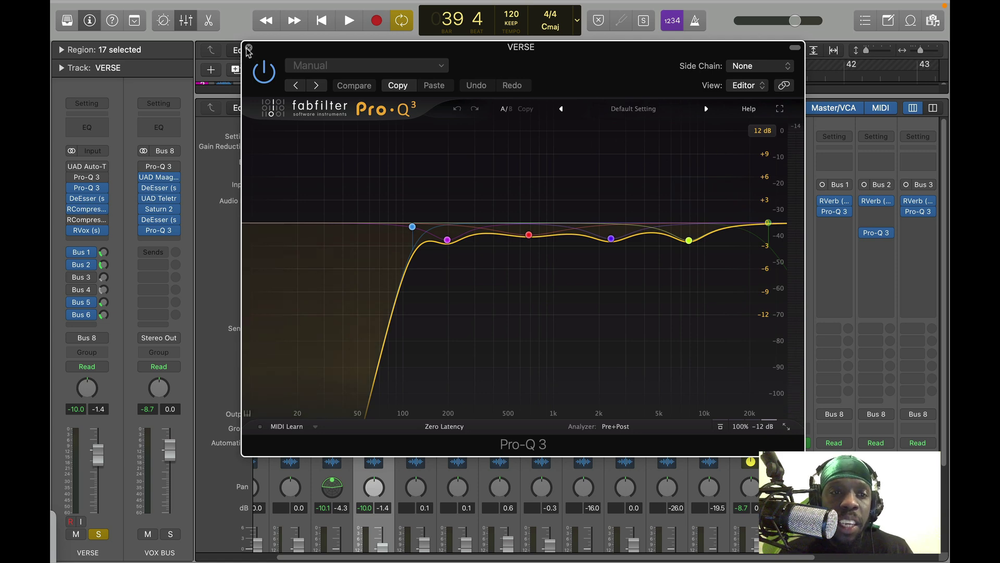
pyautogui.click(249, 48)
# Open the DeEsser on the VERSE channel and compare the playing vocal with it active and bypassed
pyautogui.click(377, 235)
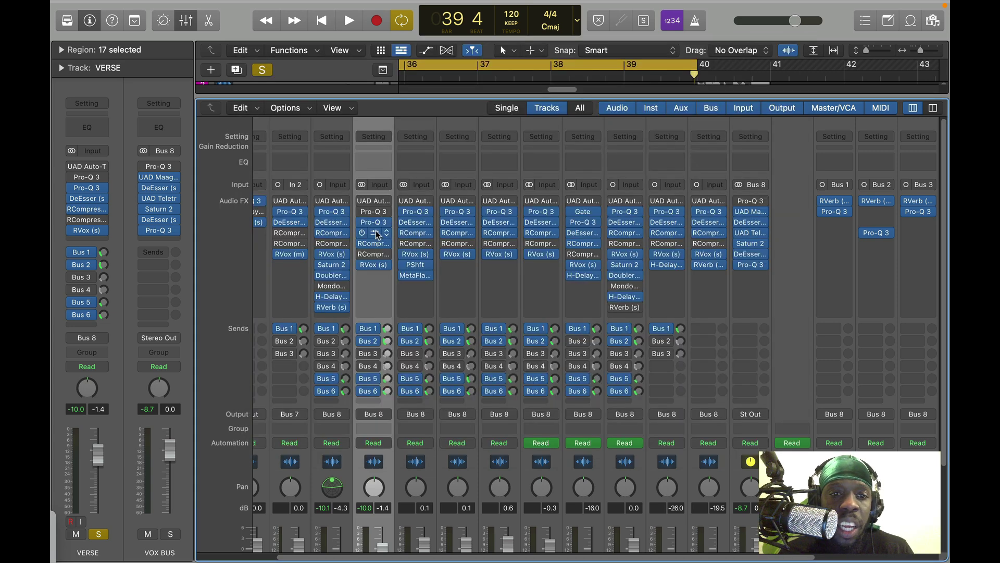
pyautogui.press('space')
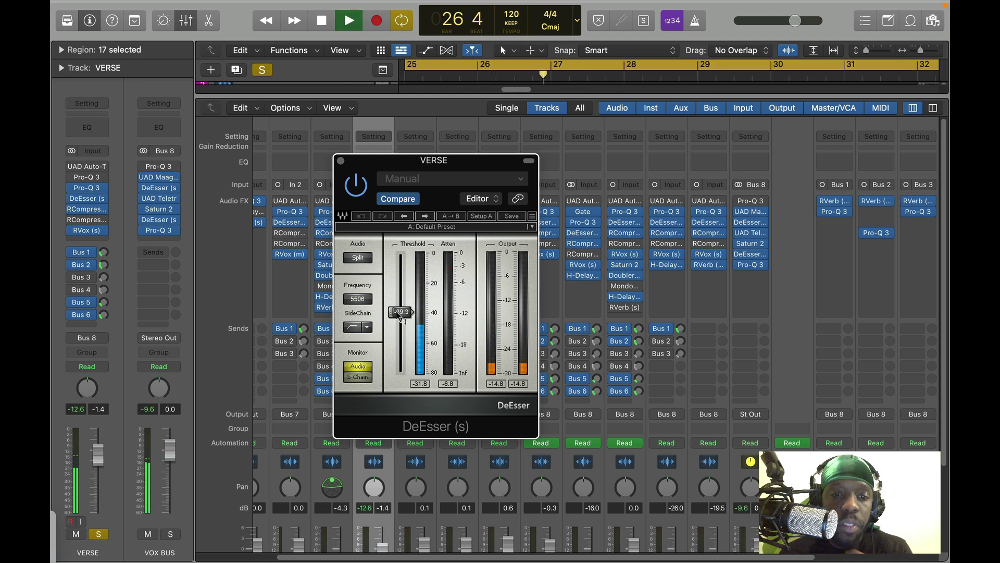
pyautogui.click(357, 184)
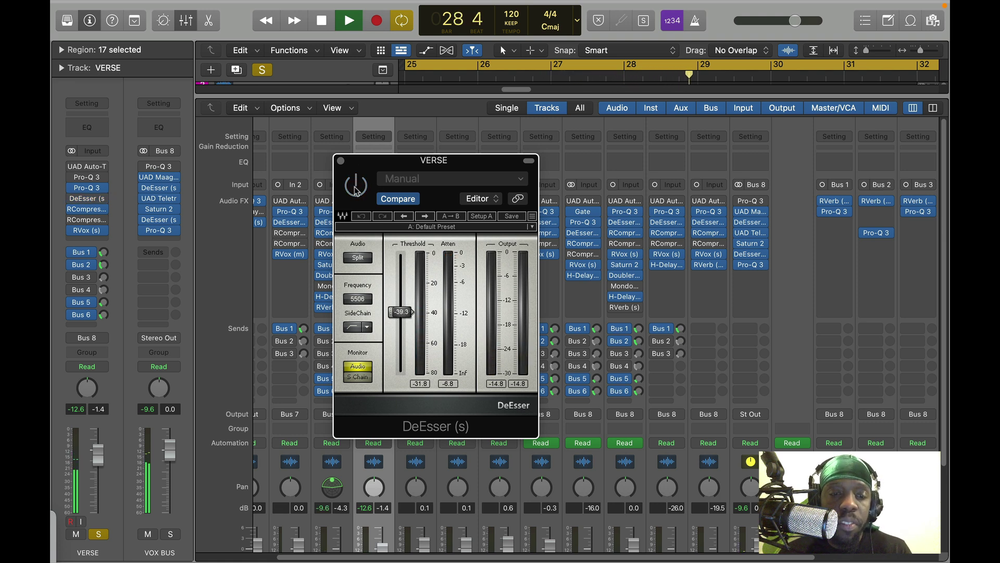
pyautogui.click(356, 185)
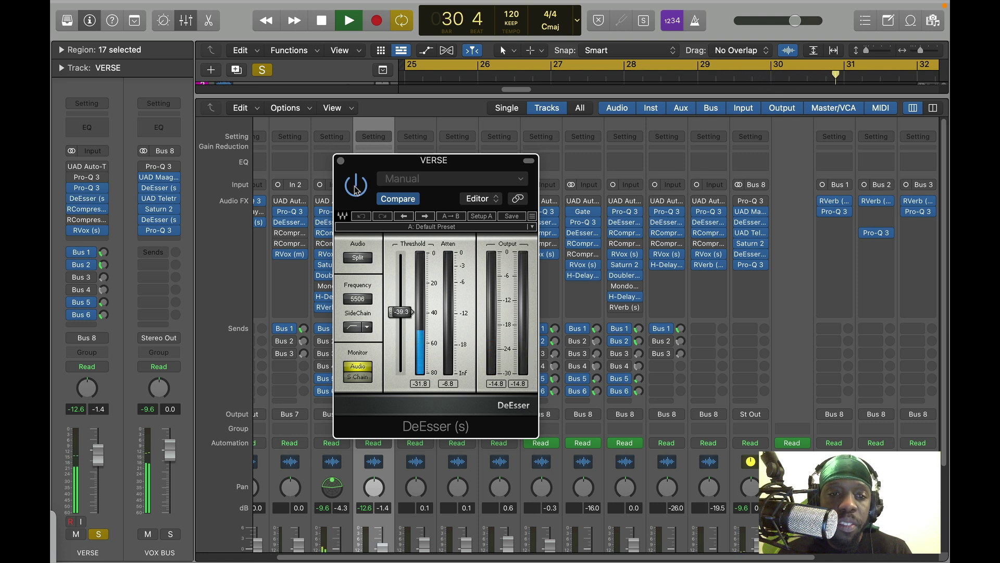
pyautogui.press('space')
# Play another passage of the vocal, switching the DeEsser's bypass to compare, and close the plug-in
pyautogui.click(356, 186)
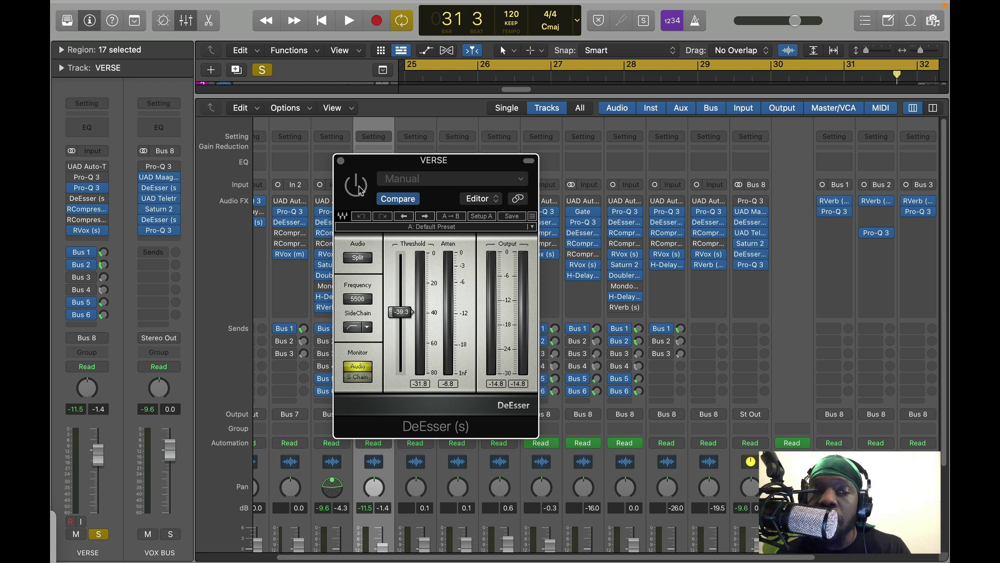
pyautogui.press('space')
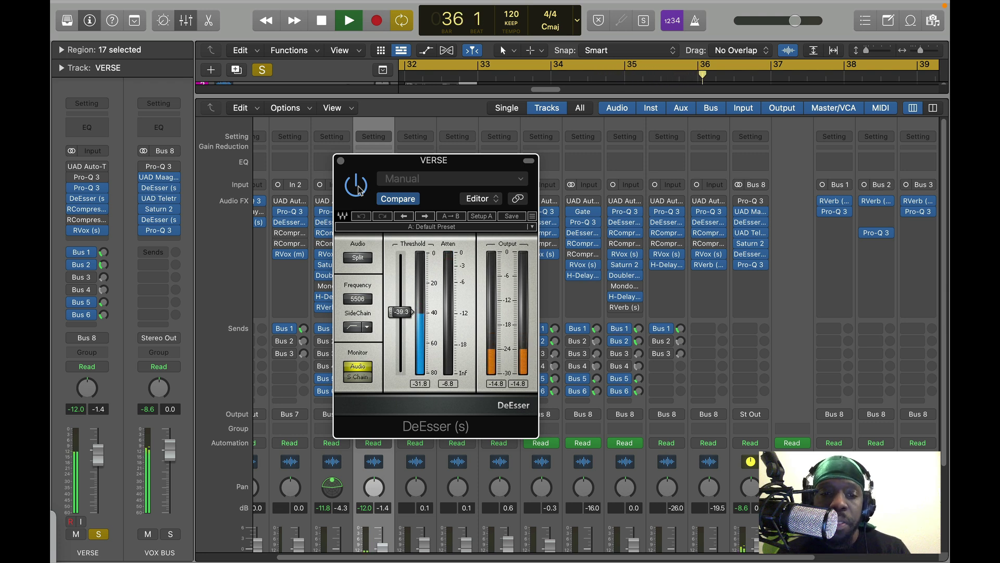
pyautogui.click(357, 188)
pyautogui.press('space')
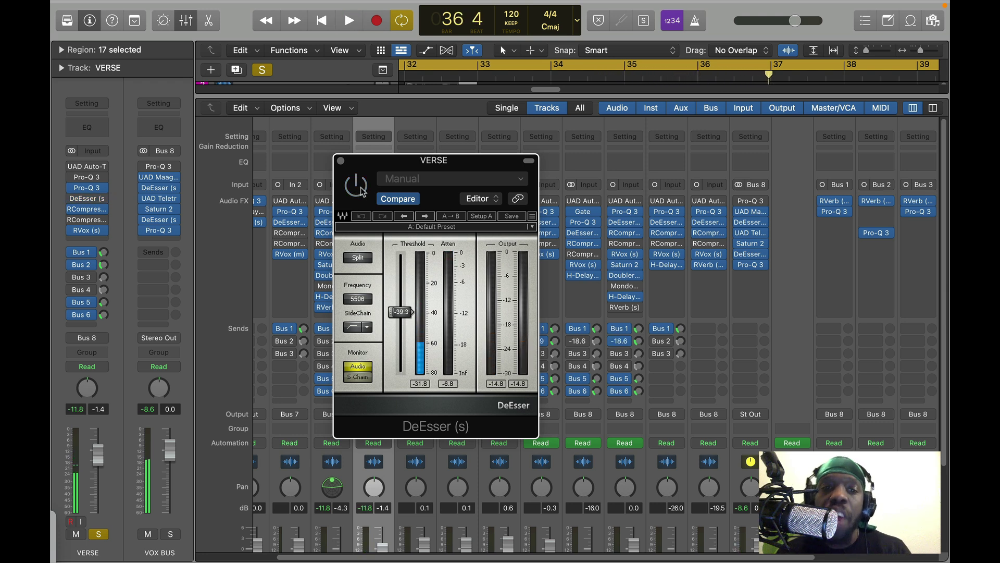
pyautogui.click(340, 160)
# Open the first RCompressor on the VERSE channel, bypass it, and start playback from bar 33
pyautogui.moveTo(402, 255)
pyautogui.click(373, 243)
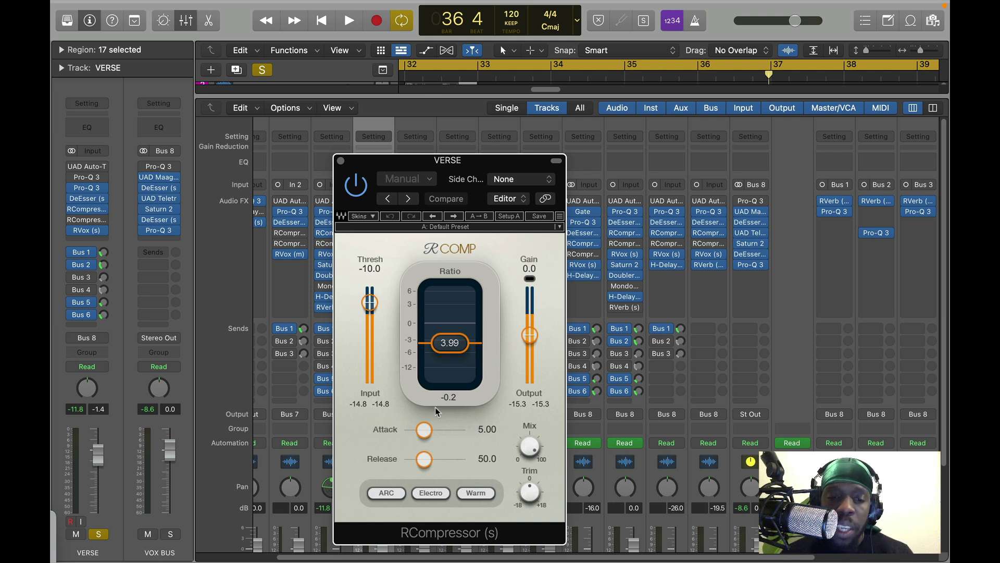
pyautogui.click(356, 185)
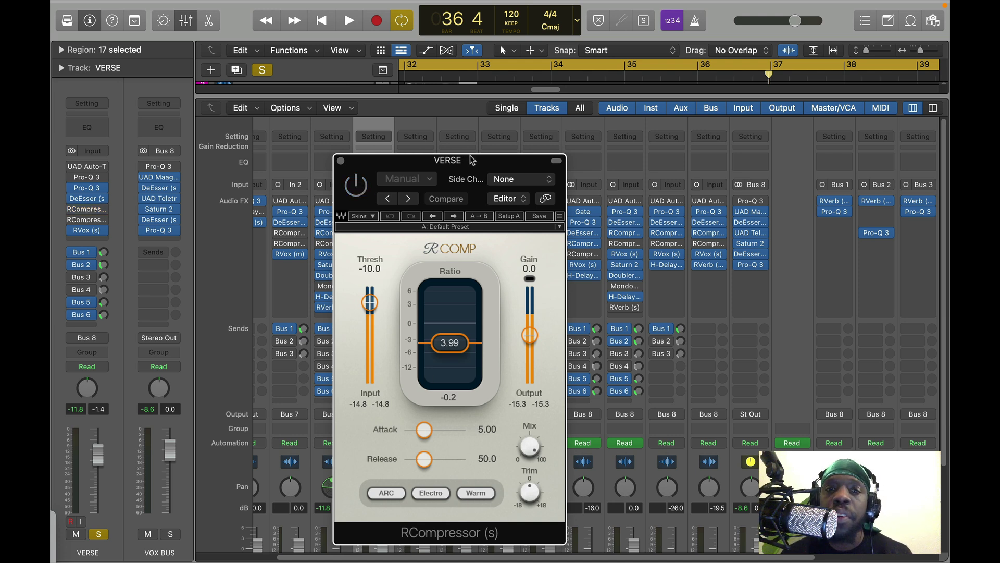
pyautogui.doubleClick(477, 73)
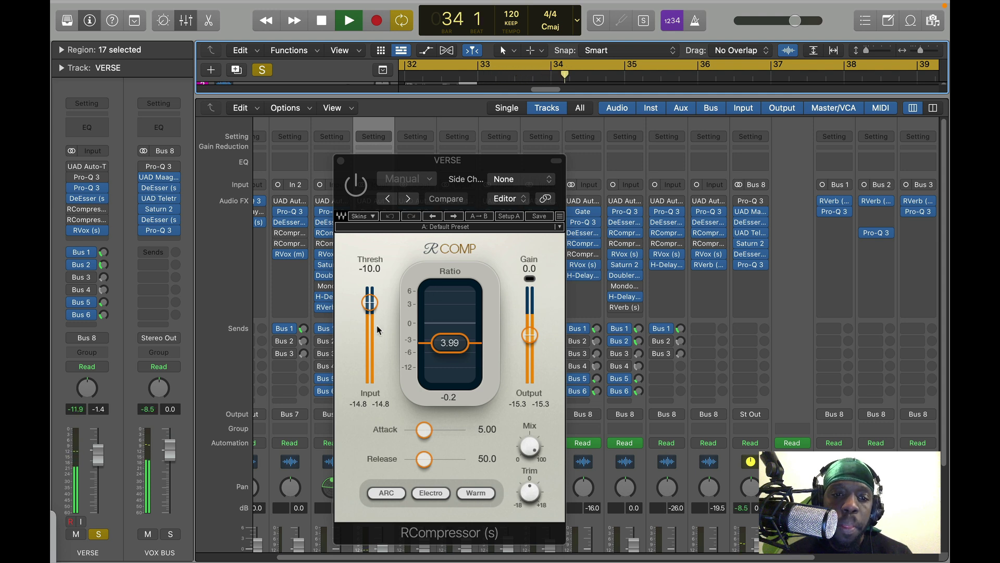
# Toggle the RCompressor on and off during playback to compare the vocal, stop playback, and close the plug-in
pyautogui.click(356, 184)
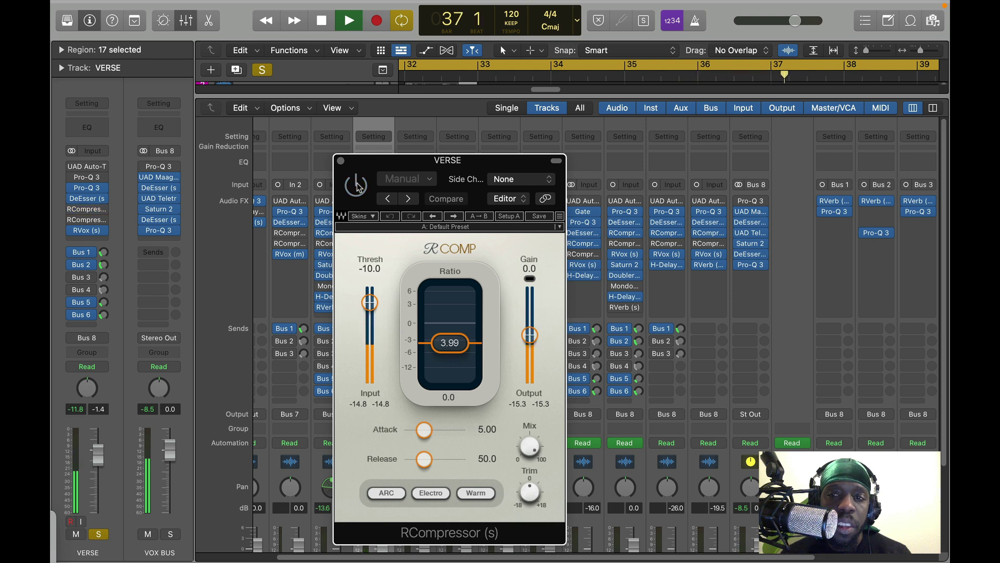
pyautogui.click(357, 185)
pyautogui.click(356, 185)
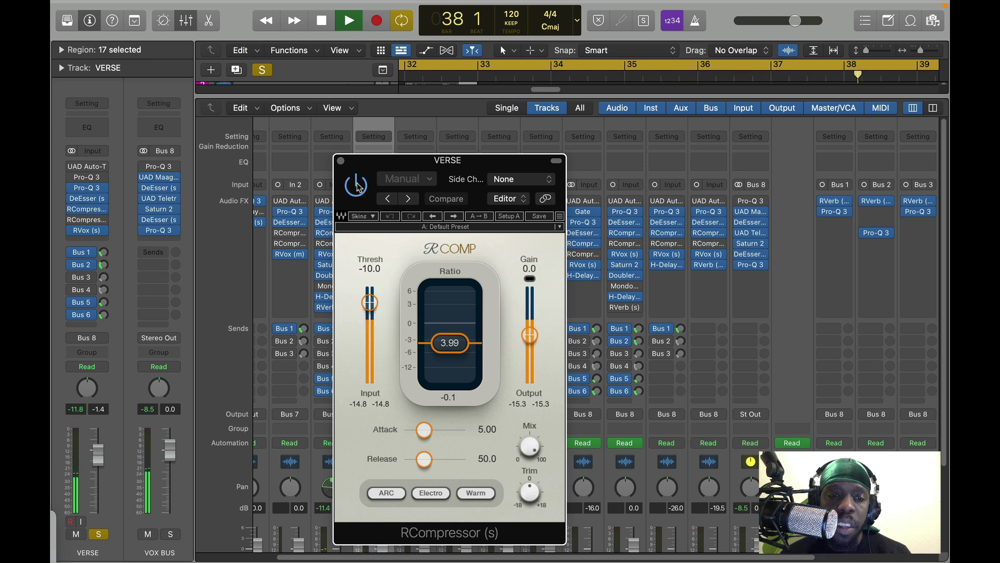
pyautogui.click(358, 188)
pyautogui.press('space')
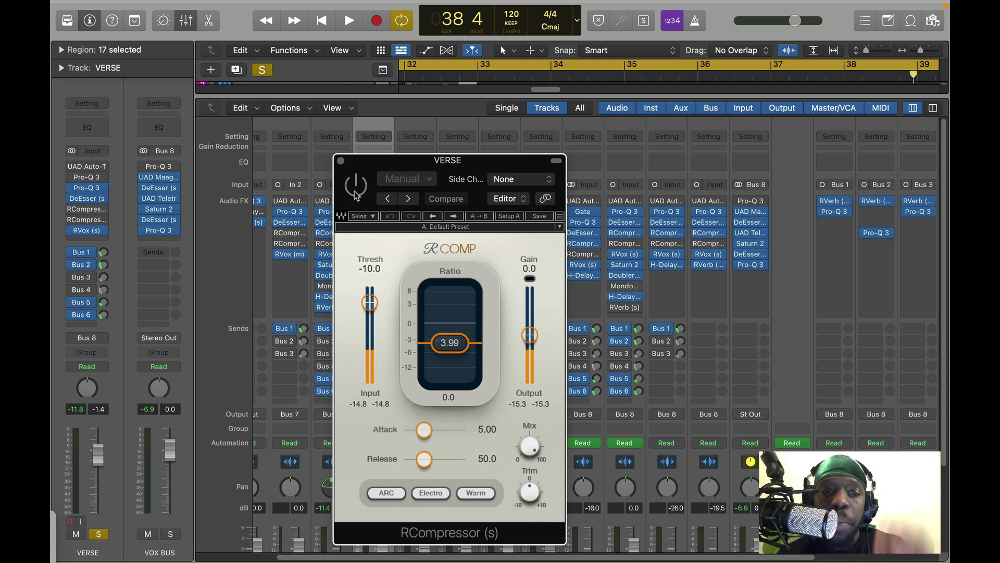
pyautogui.click(340, 161)
# Open the RVox on the VERSE channel, compare the playing vocal with it active and bypassed, and close it
pyautogui.moveTo(417, 277)
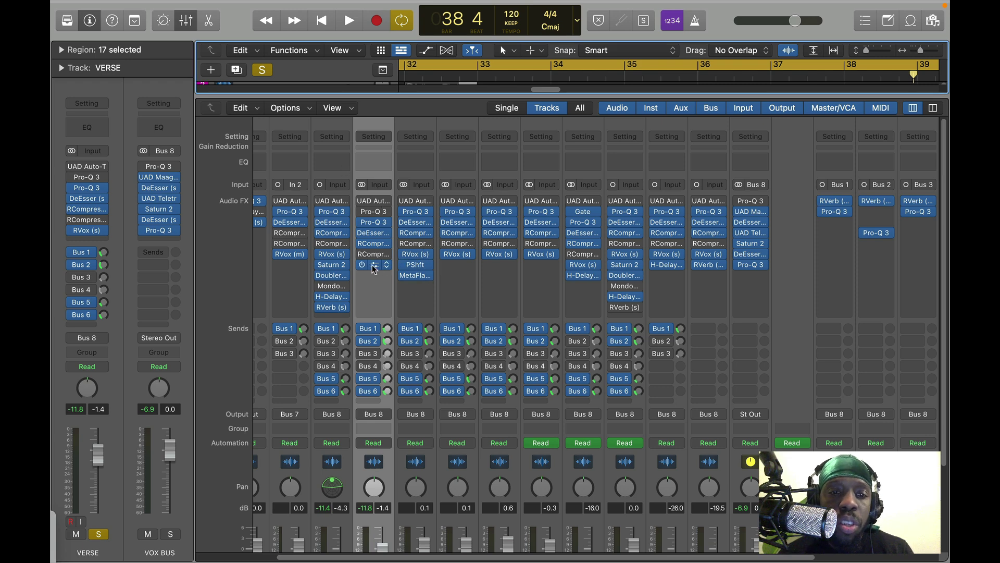
pyautogui.click(373, 266)
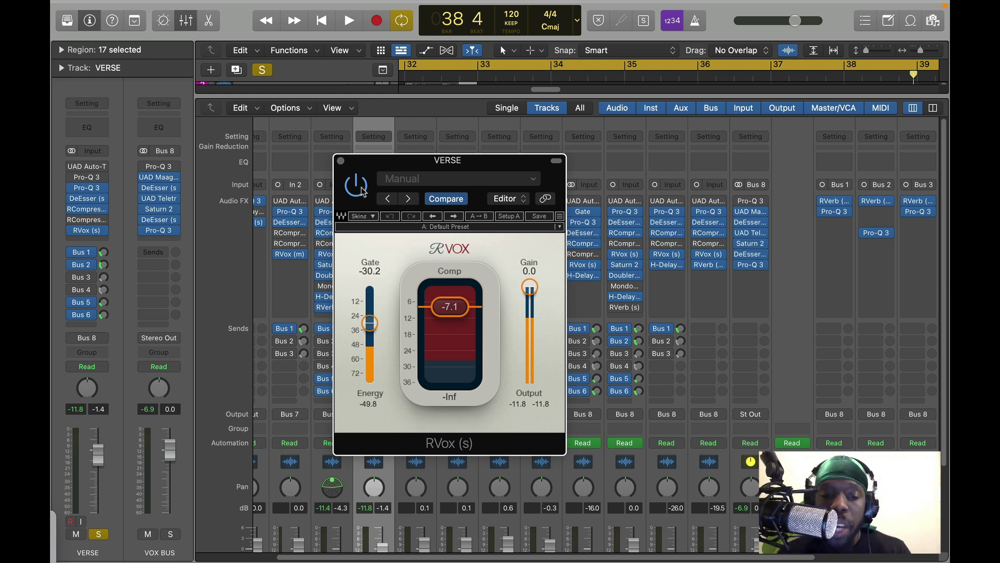
pyautogui.press('space')
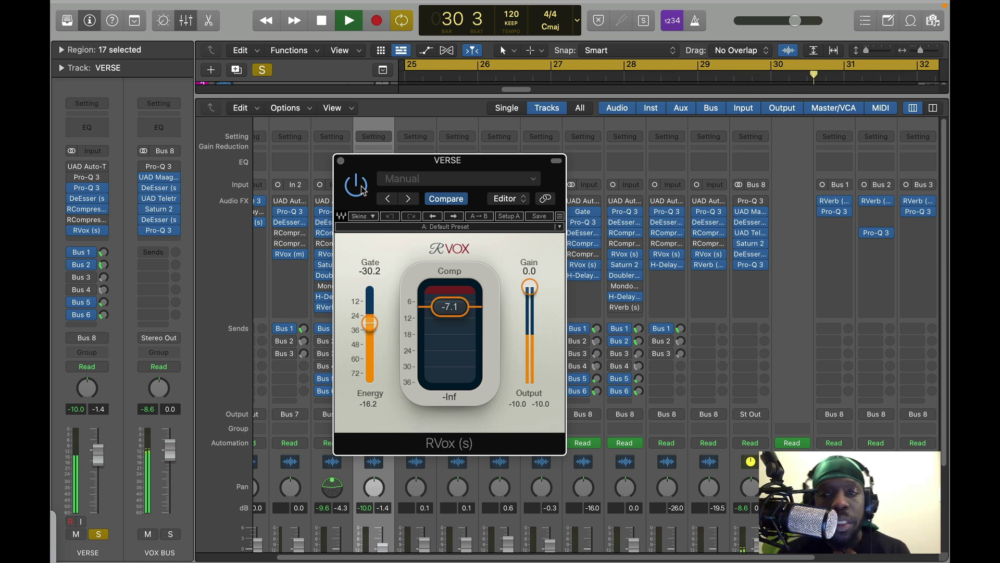
pyautogui.click(363, 189)
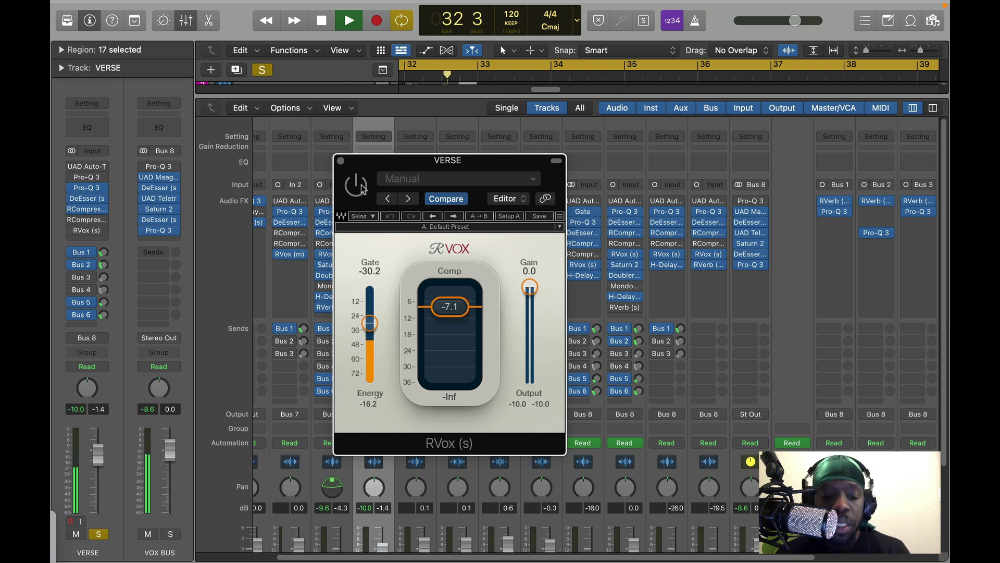
pyautogui.click(363, 189)
pyautogui.press('space')
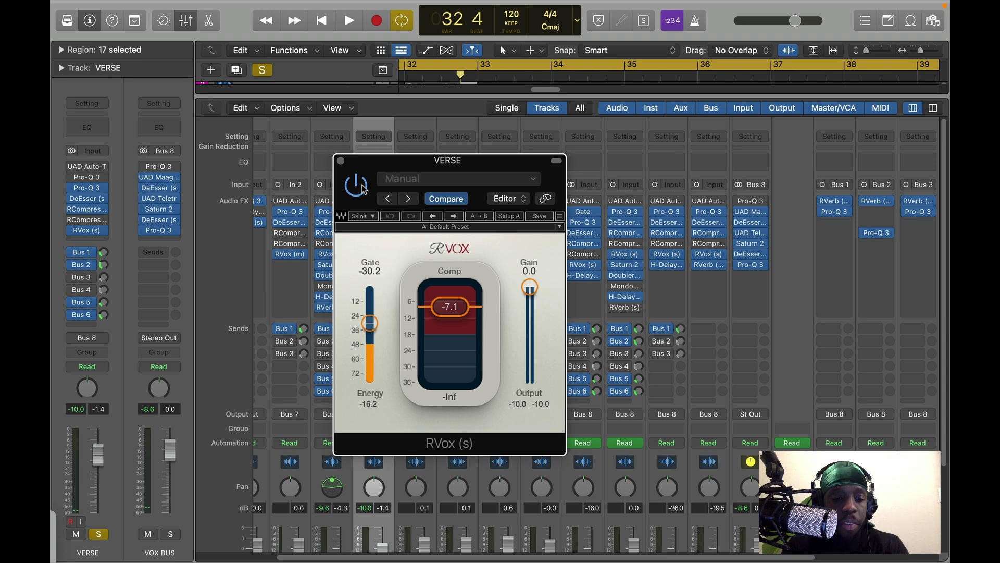
pyautogui.click(340, 162)
# Hide the mixer, clear the VERSE track's solo in the arrangement, and return the playhead to bar 1
pyautogui.click(193, 24)
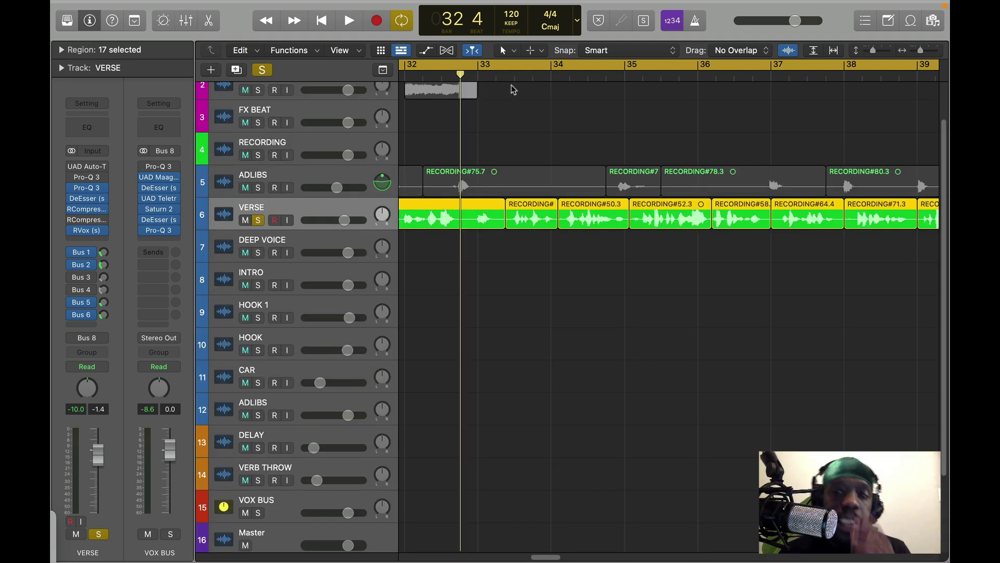
pyautogui.moveTo(920, 50); pyautogui.dragTo(912, 50)
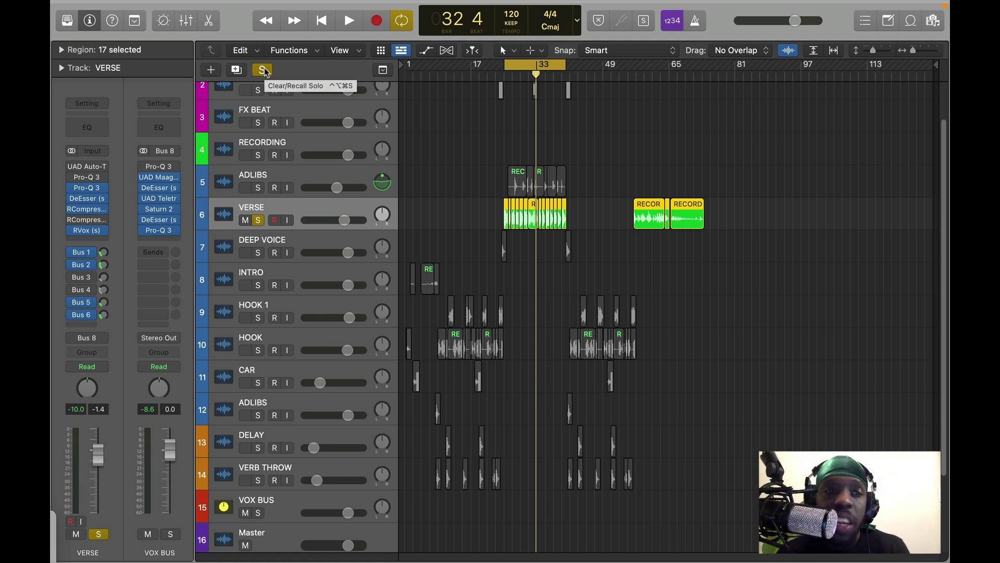
pyautogui.click(269, 71)
pyautogui.press('Return')
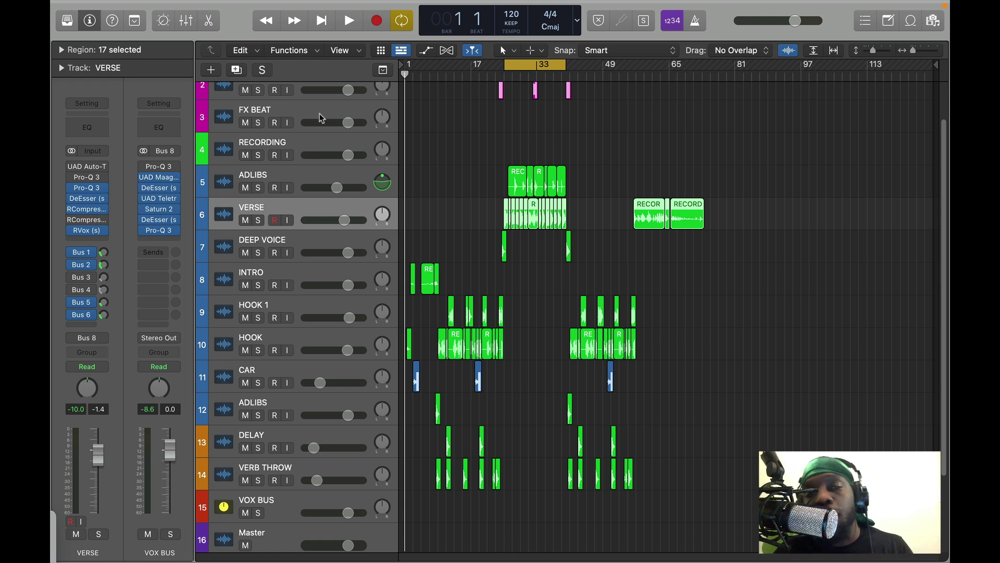
# Play the full mix from bar 1 with all tracks in view and turn off the cycle range during playback
pyautogui.press('space')
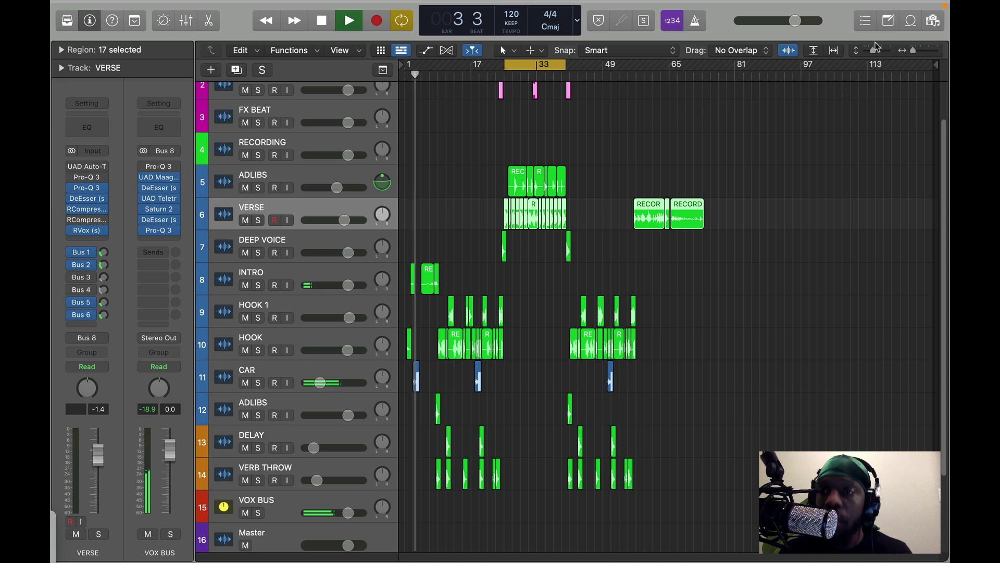
pyautogui.moveTo(874, 52); pyautogui.dragTo(871, 52)
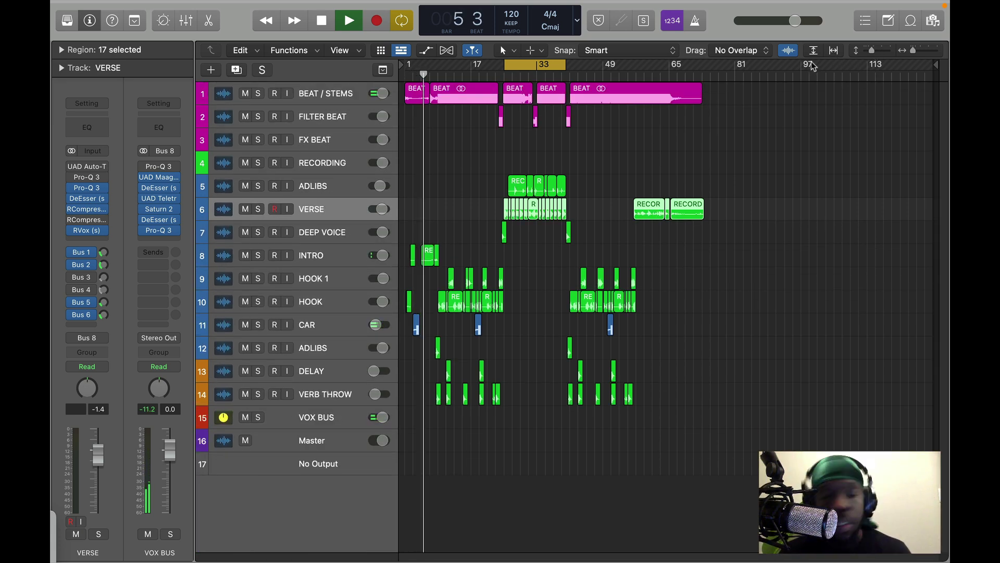
pyautogui.moveTo(912, 50); pyautogui.dragTo(918, 53)
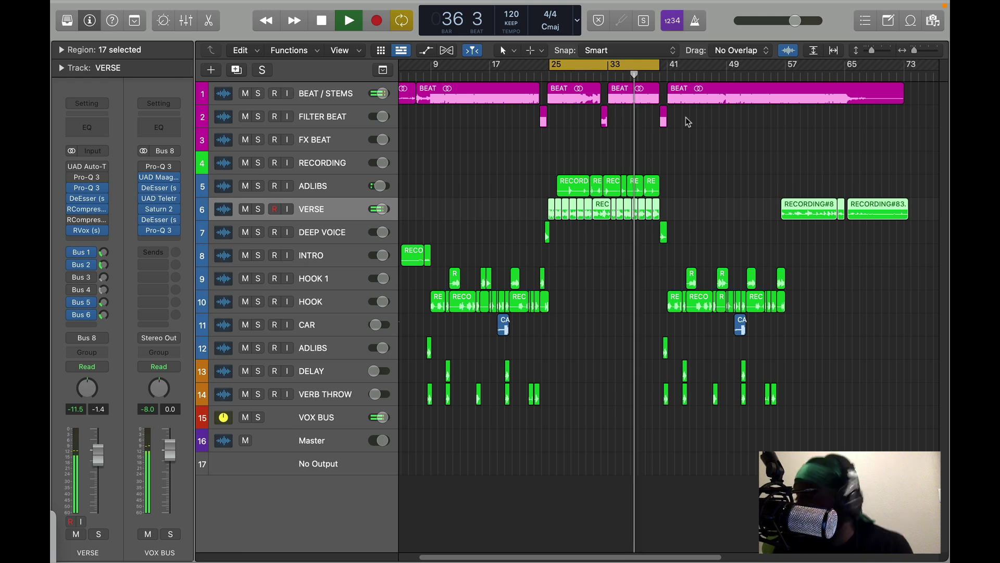
pyautogui.click(651, 70)
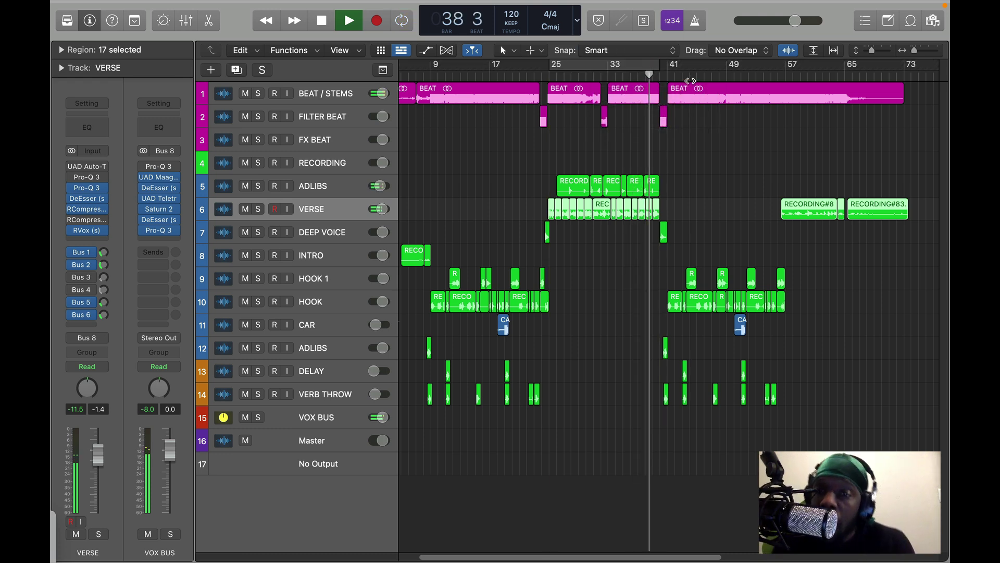